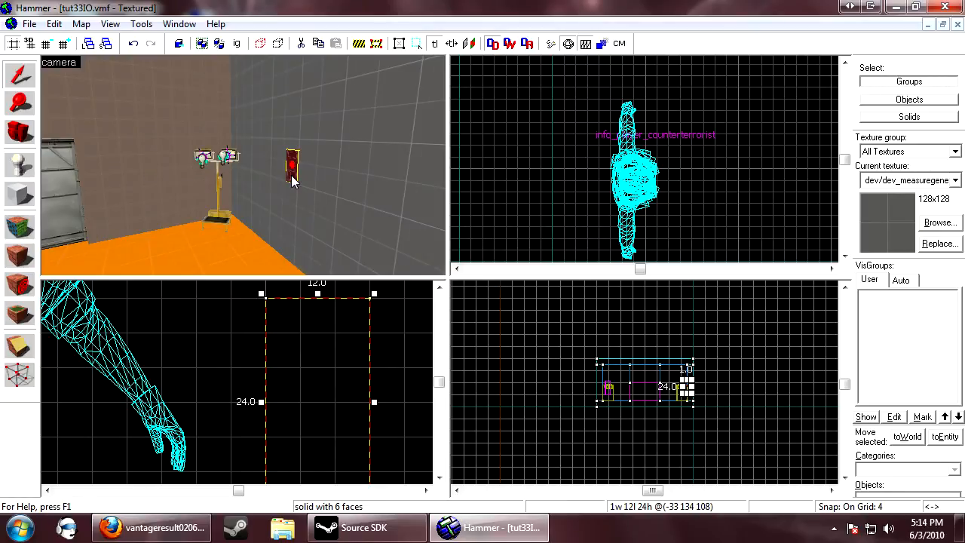
pyautogui.click(557, 198)
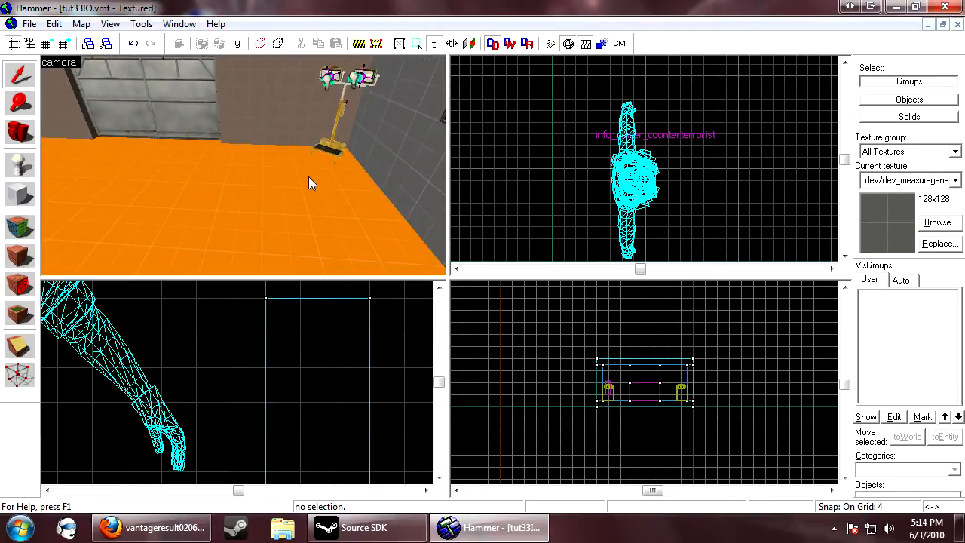
pyautogui.press('z')
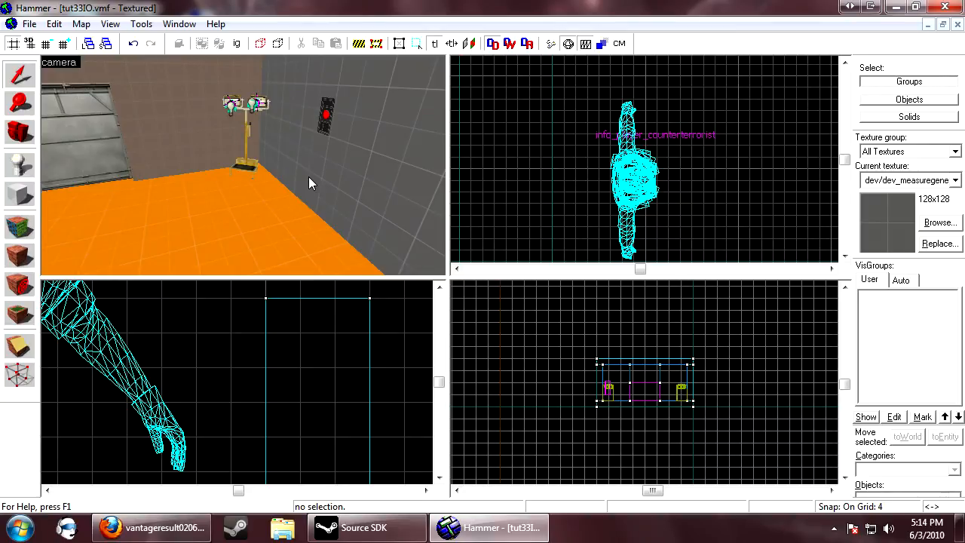
# Switch to Firefox, open the Valve Developer Community site through a web search, and add it to the bookmarks toolbar.
pyautogui.click(130, 528)
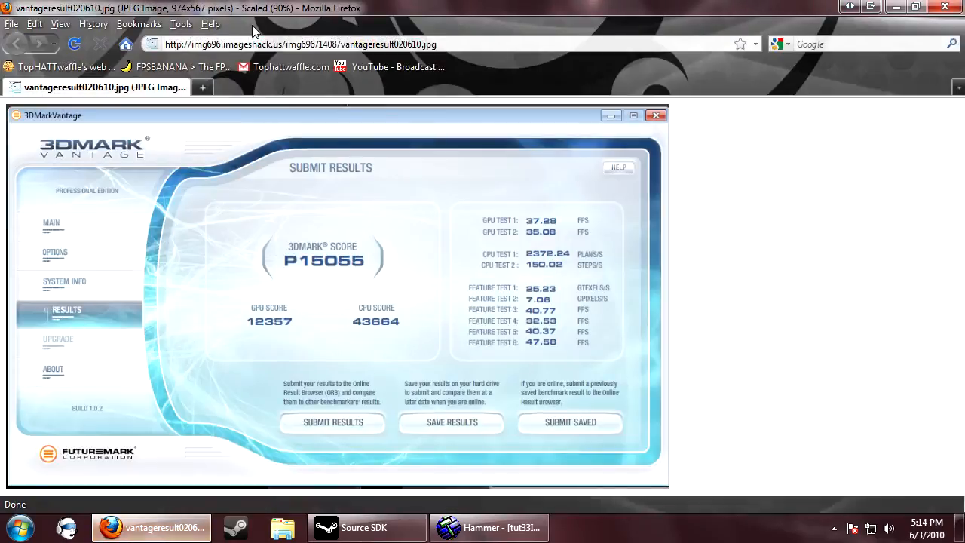
pyautogui.click(845, 43)
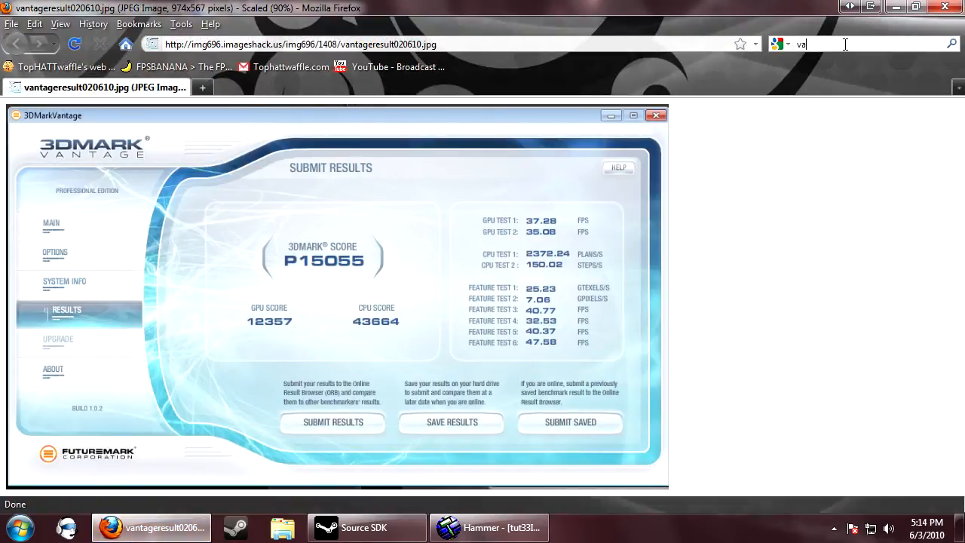
pyautogui.write('per')
pyautogui.press('Down')
pyautogui.press('Return')
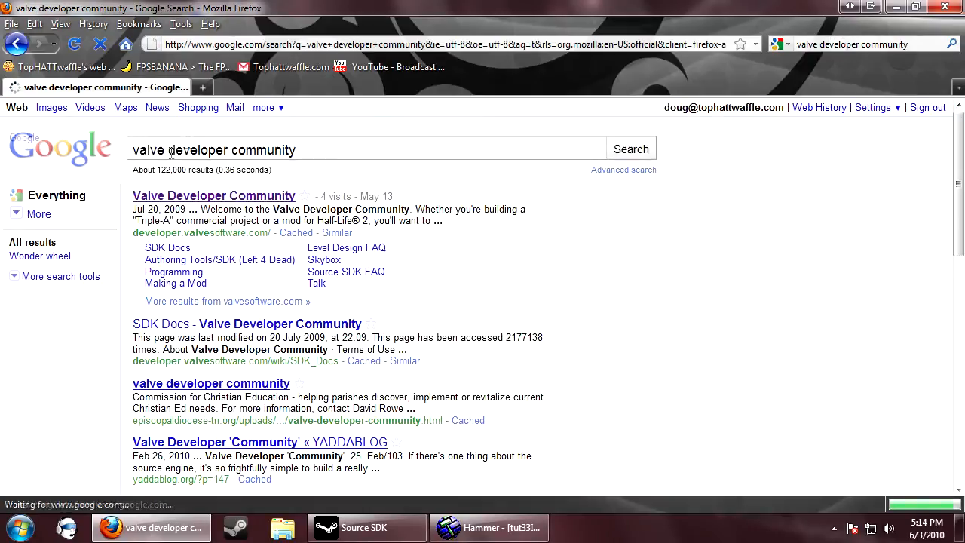
pyautogui.click(213, 196)
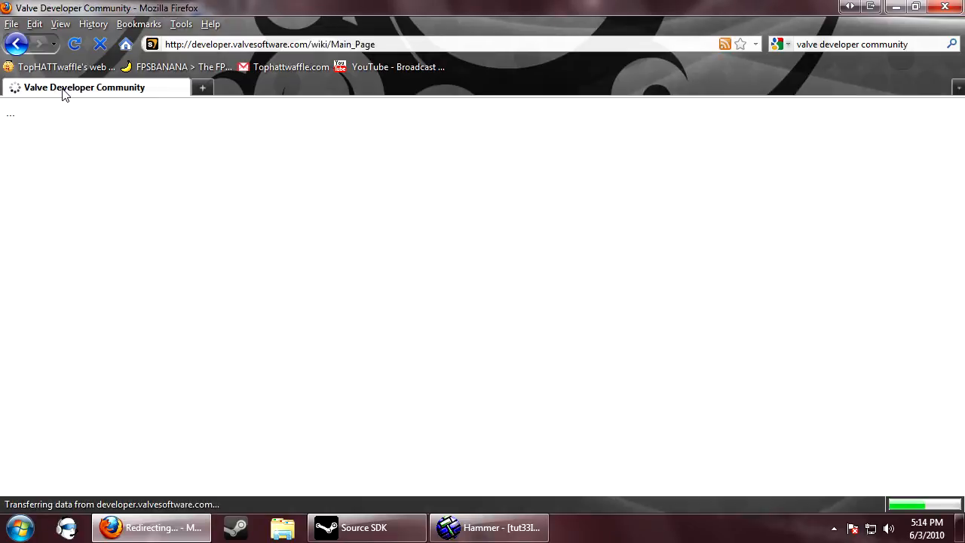
pyautogui.moveTo(495, 58); pyautogui.dragTo(497, 64)
# Look up the func_button page on the Valve Developer Community wiki.
pyautogui.click(89, 257)
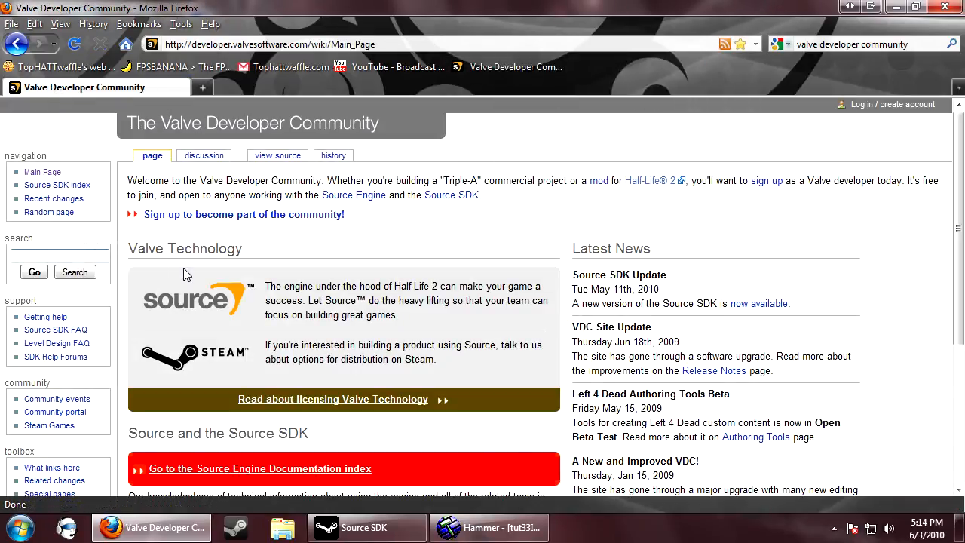
pyautogui.write('func_button')
pyautogui.press('Return')
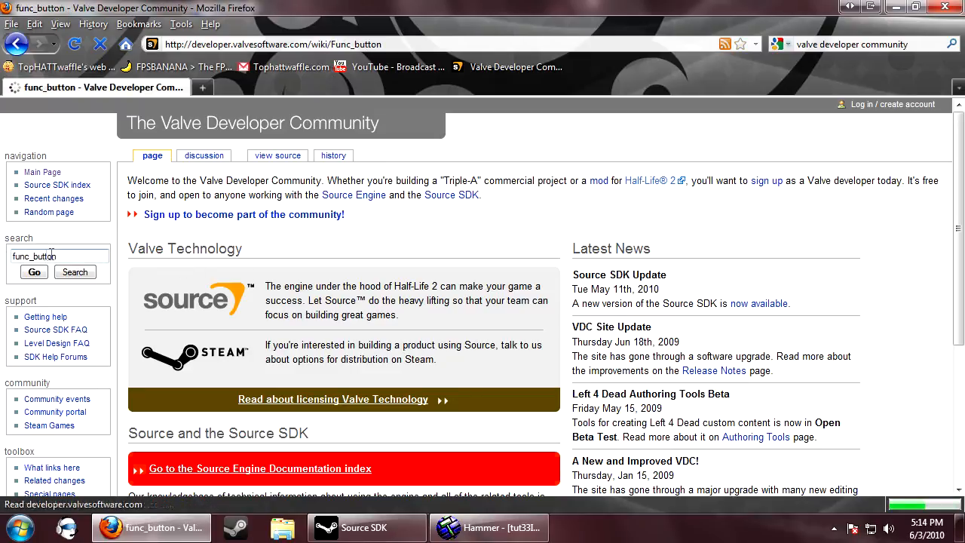
# Examine the keyvalues, sounds, flags, inputs and outputs documented on the func_button page.
pyautogui.scroll(-10, 699, 286)
pyautogui.scroll(-9, 700, 287)
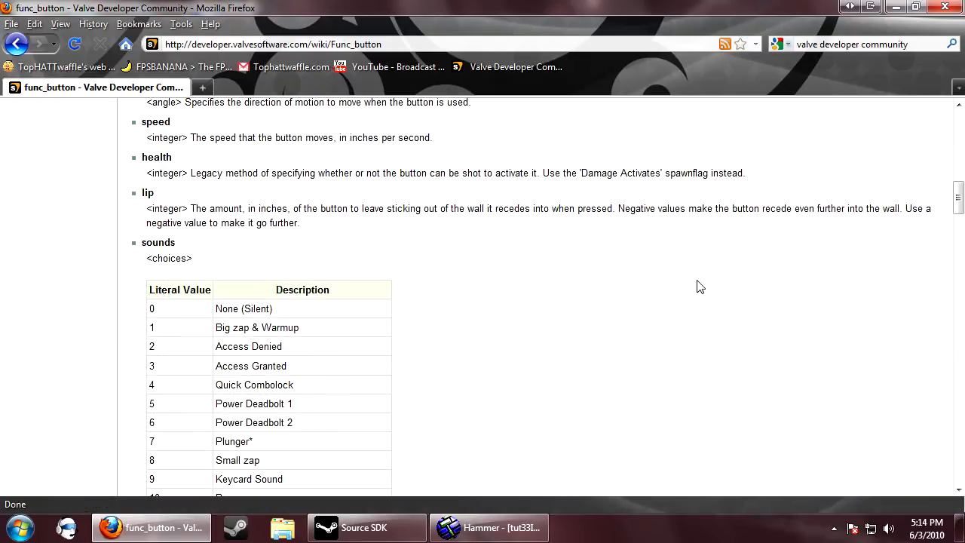
pyautogui.scroll(11, 696, 284)
pyautogui.scroll(4, 244, 256)
pyautogui.scroll(-15, 246, 264)
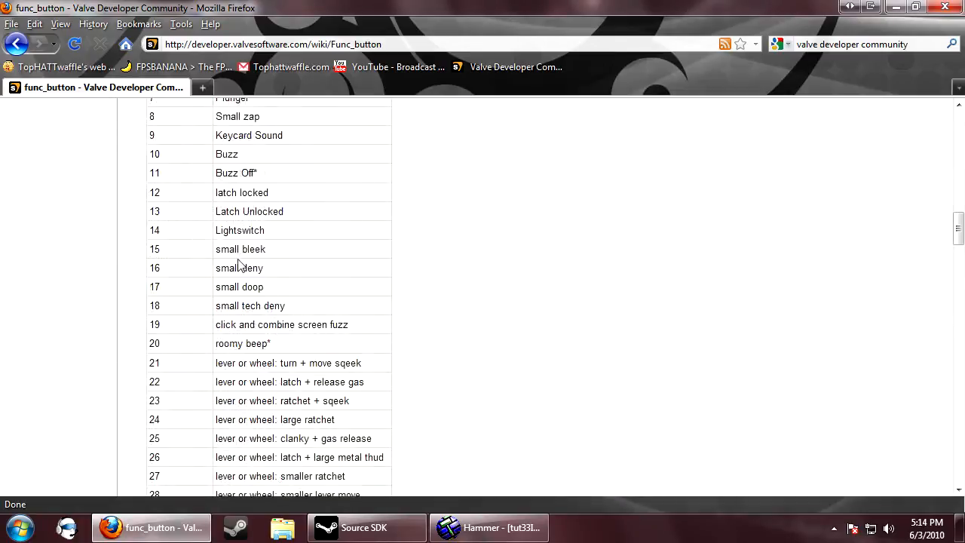
pyautogui.scroll(-20, 249, 278)
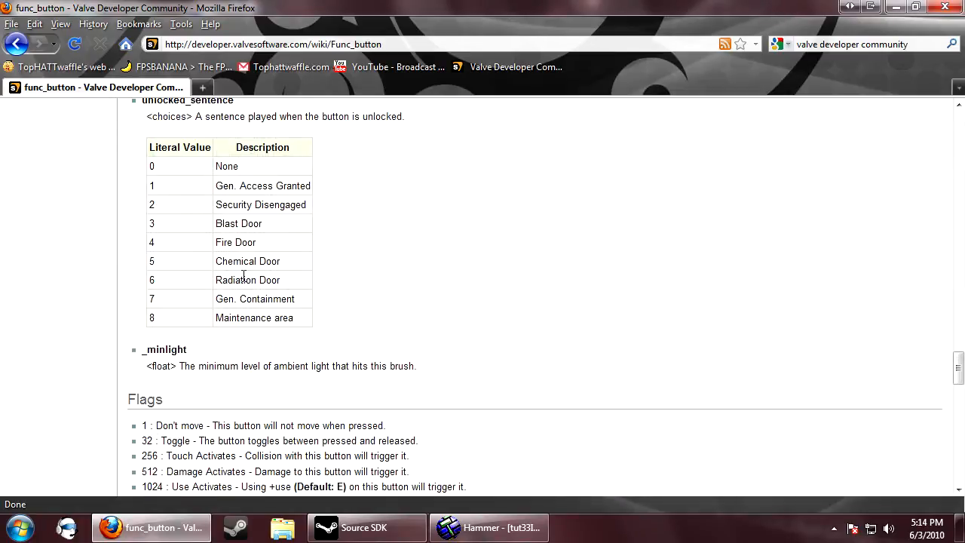
pyautogui.scroll(-12, 173, 226)
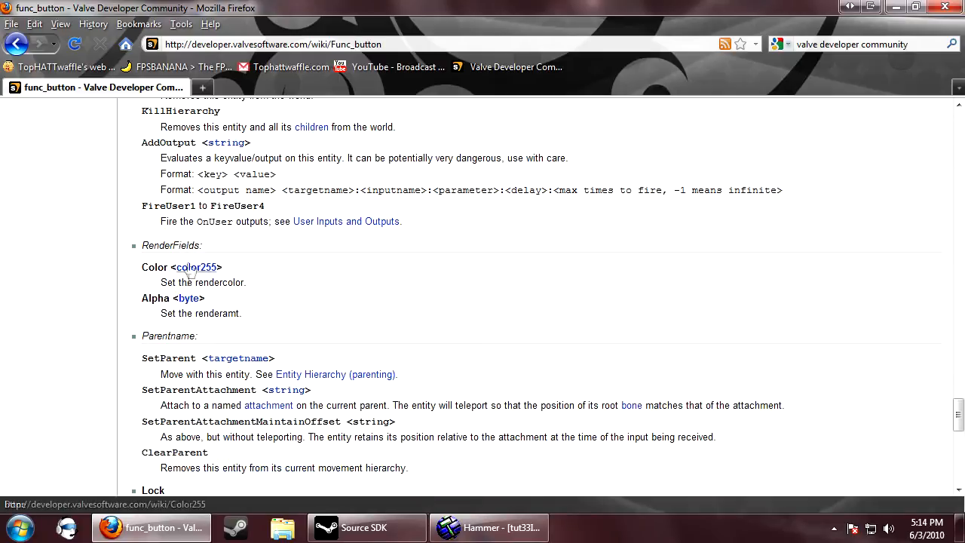
pyautogui.scroll(2, 151, 198)
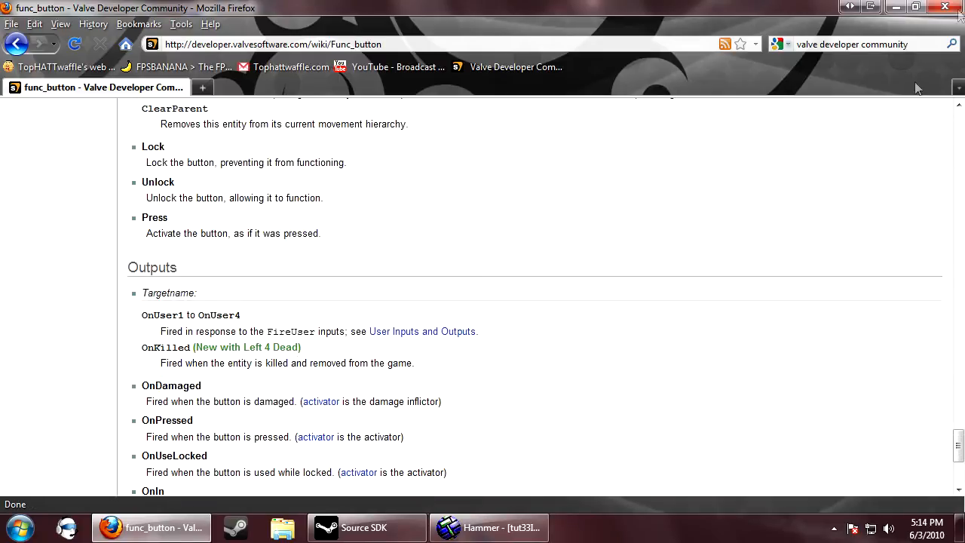
# Back in Hammer, tie the red button brush on the grey wall to a func_button entity.
pyautogui.click(895, 7)
pyautogui.click(328, 119)
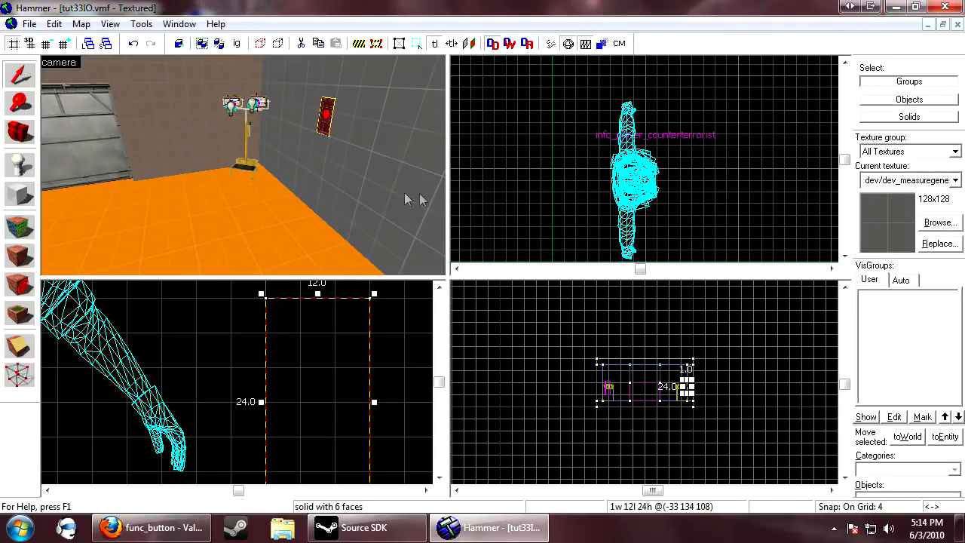
pyautogui.hotkey('ctrl', 't')
pyautogui.click(508, 203)
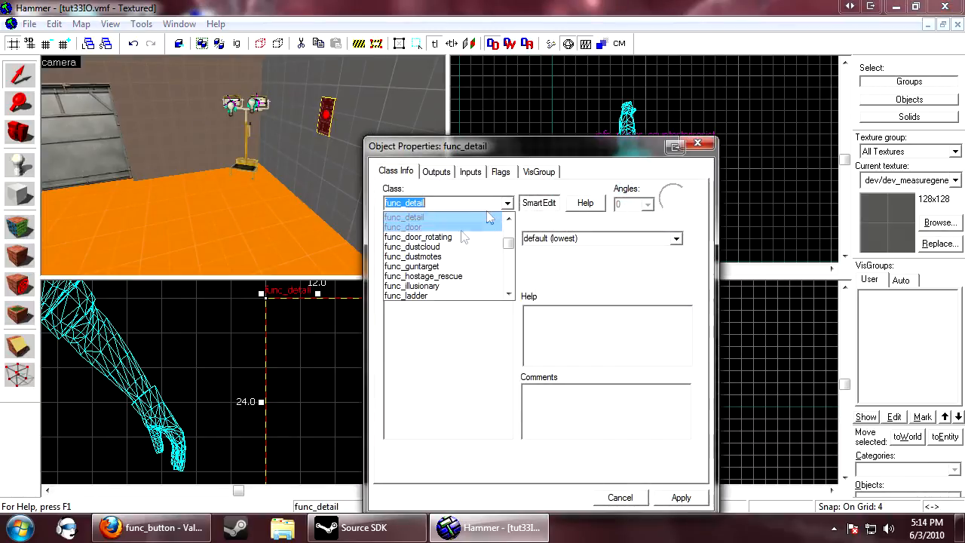
pyautogui.click(451, 266)
pyautogui.click(682, 498)
# Name the func_button entity Button and apply the change.
pyautogui.click(565, 238)
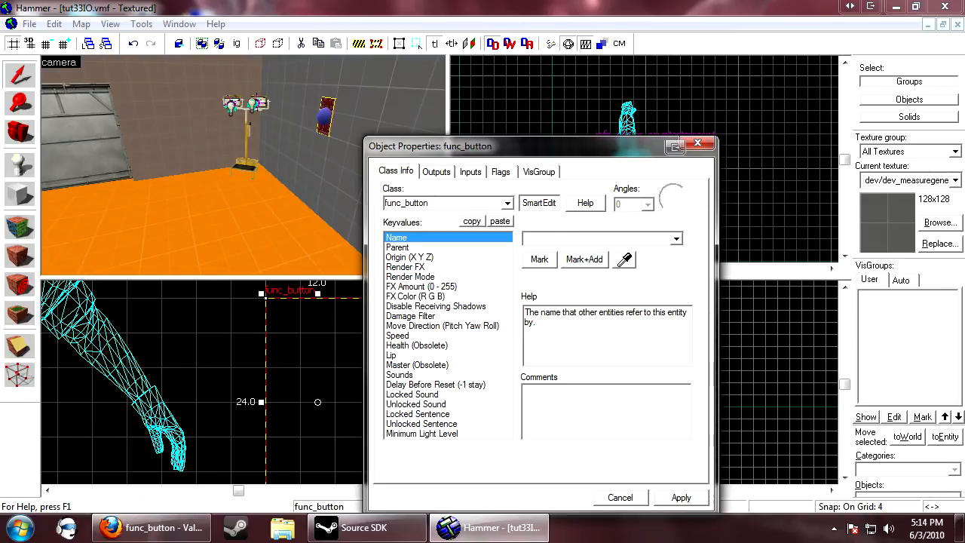
pyautogui.click(571, 239)
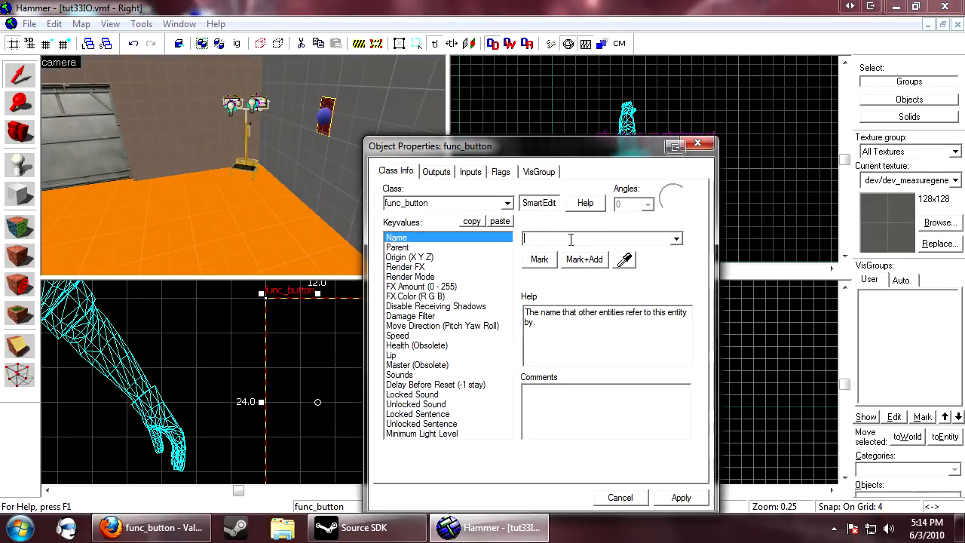
pyautogui.write('Button')
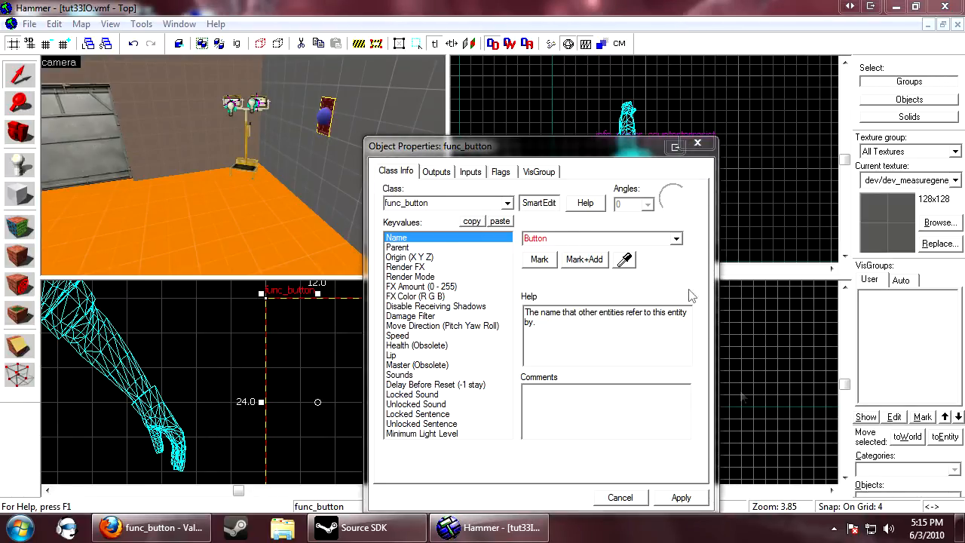
pyautogui.click(681, 498)
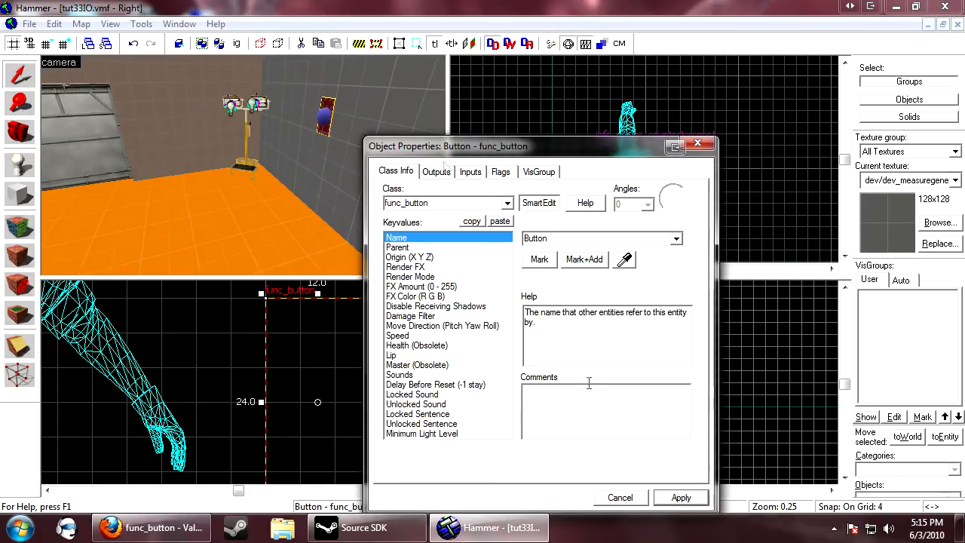
# Add a new blank output to the button entity, moving its properties window clear of the work area.
pyautogui.click(440, 173)
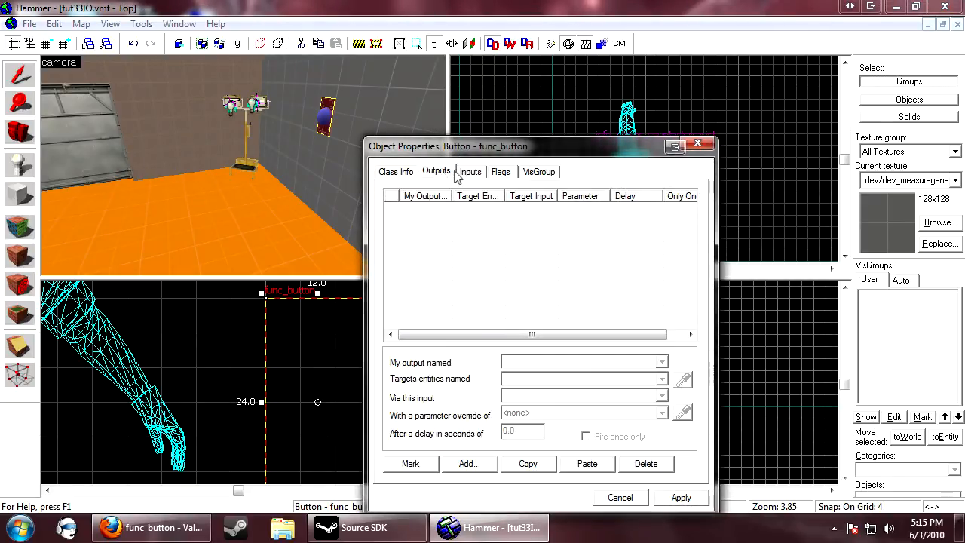
pyautogui.click(147, 201)
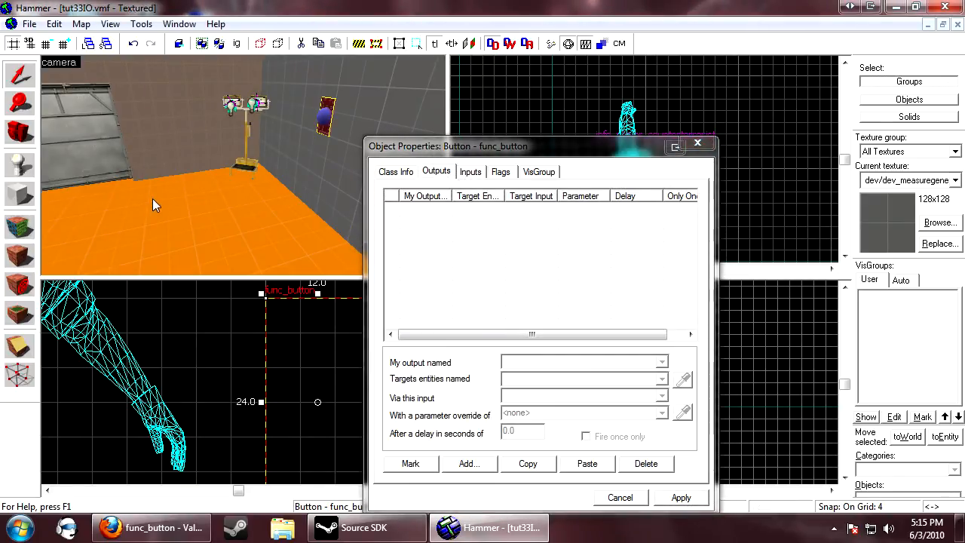
pyautogui.moveTo(570, 153); pyautogui.dragTo(480, 83)
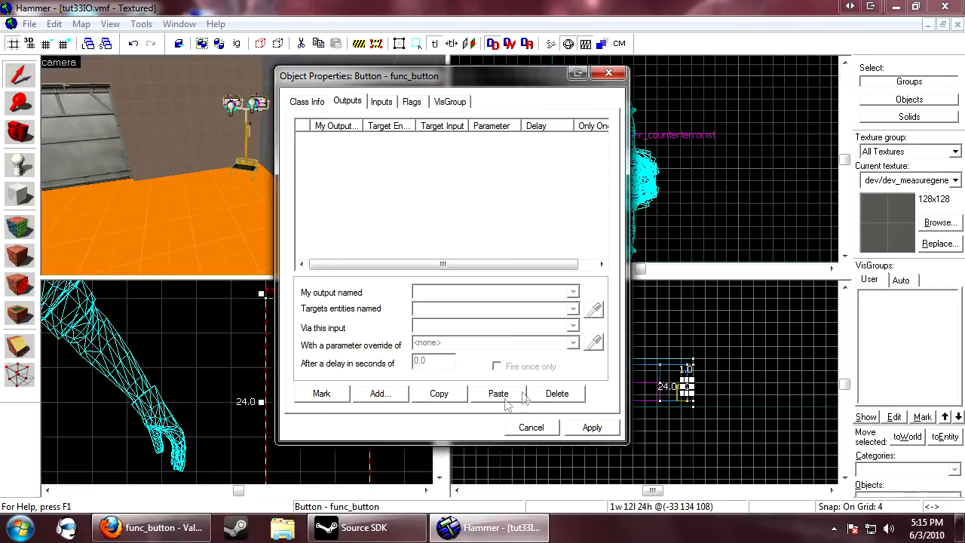
pyautogui.click(379, 393)
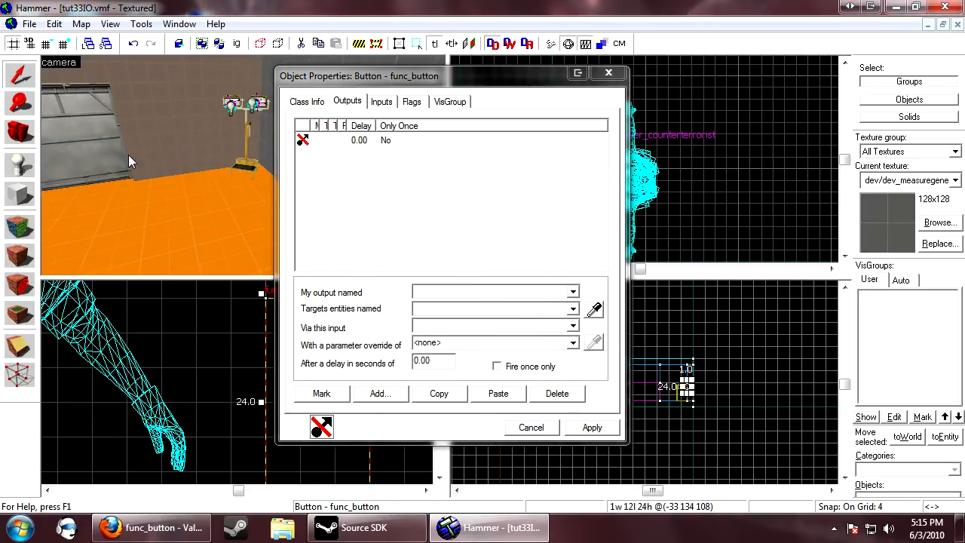
# Check the metal door's entity name and class, and return to the button's properties.
pyautogui.press('z')
pyautogui.press('z')
pyautogui.click(147, 136)
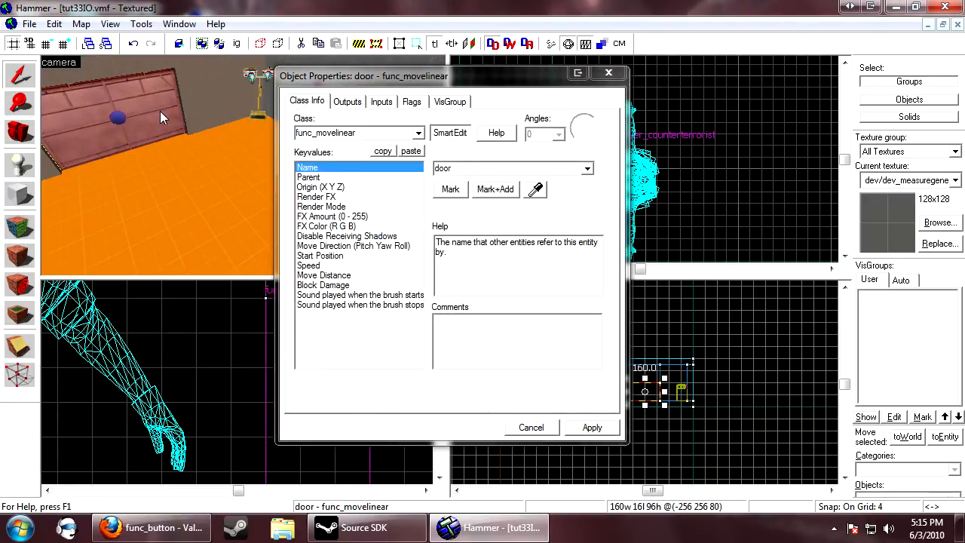
pyautogui.press('z')
pyautogui.press('z')
pyautogui.click(216, 159)
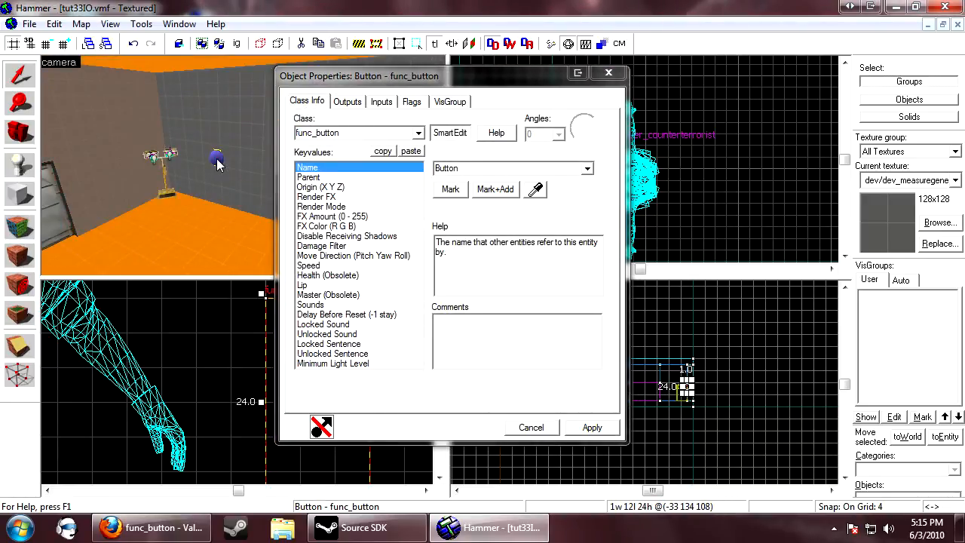
# Set the button's blank output to OnPressed and target the entity named door.
pyautogui.click(357, 103)
pyautogui.click(572, 292)
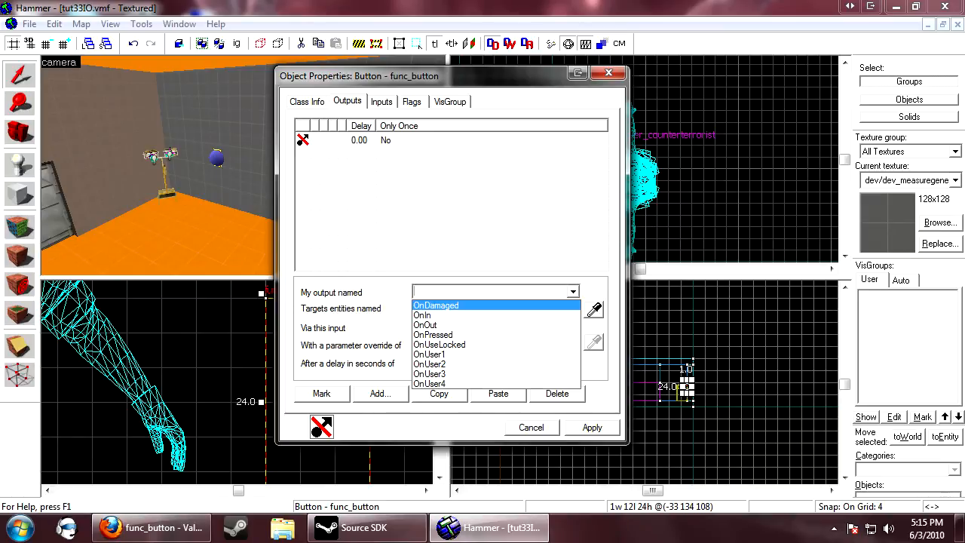
pyautogui.click(575, 295)
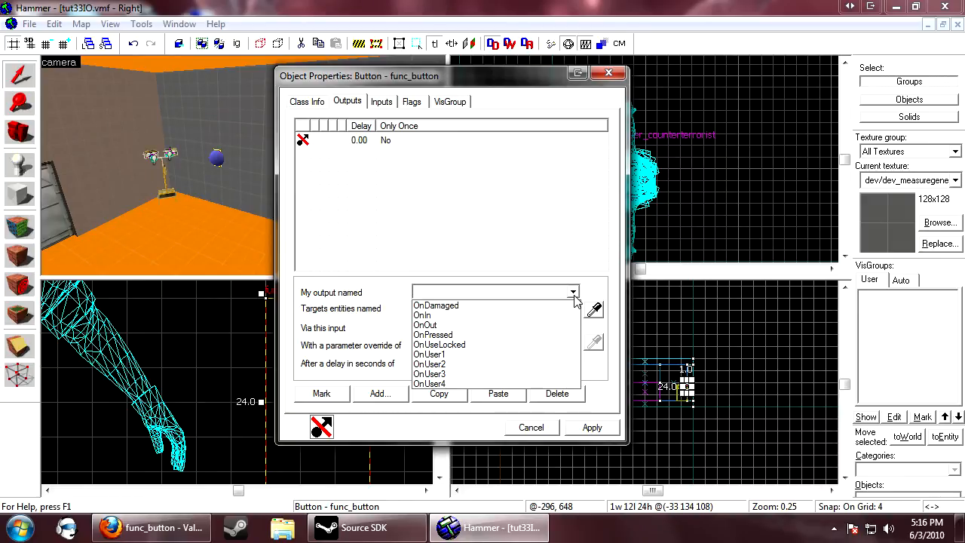
pyautogui.click(488, 335)
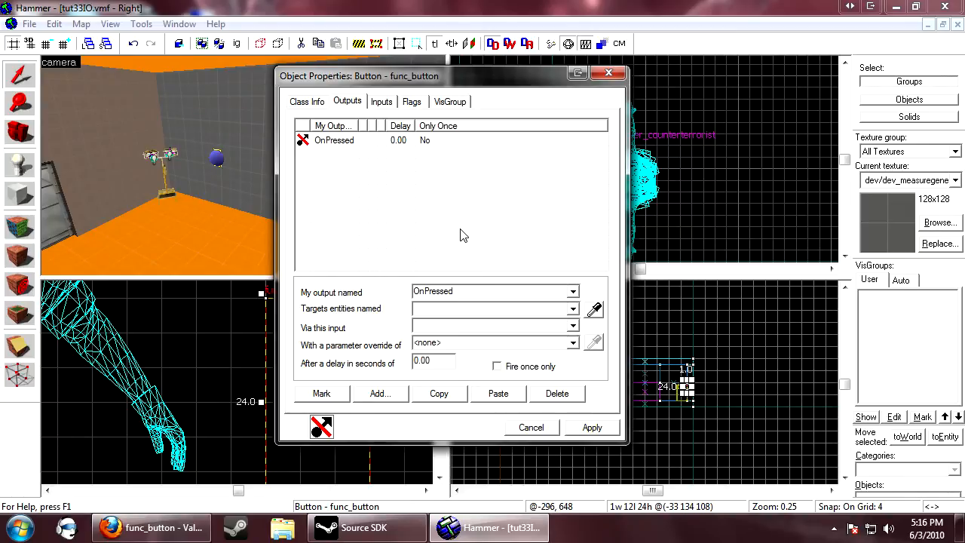
pyautogui.click(573, 309)
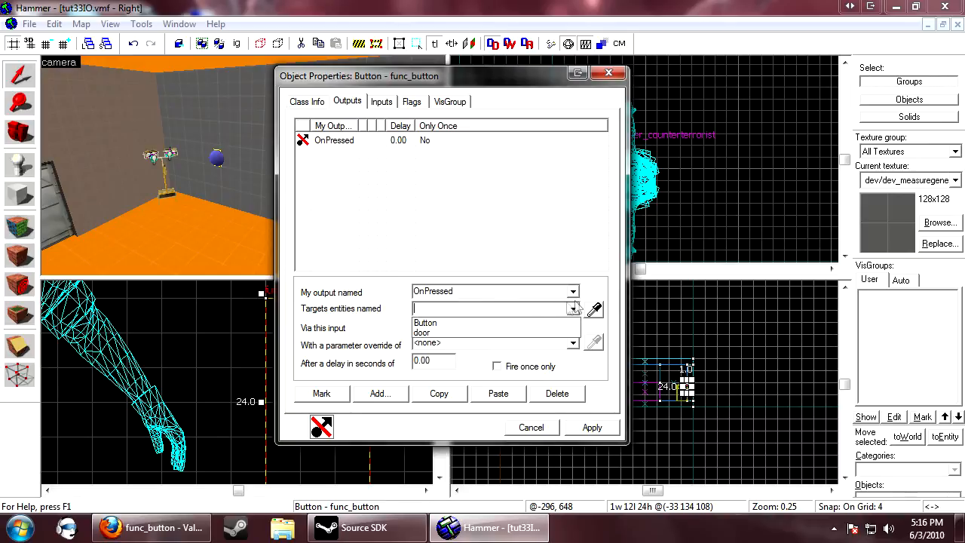
pyautogui.click(448, 332)
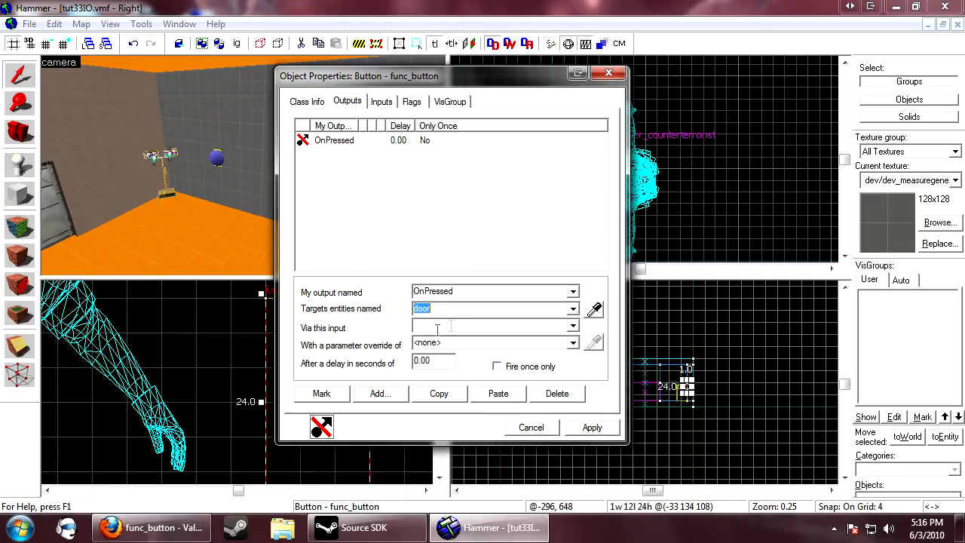
# Browse the inputs available for the output's door target without choosing one.
pyautogui.click(573, 328)
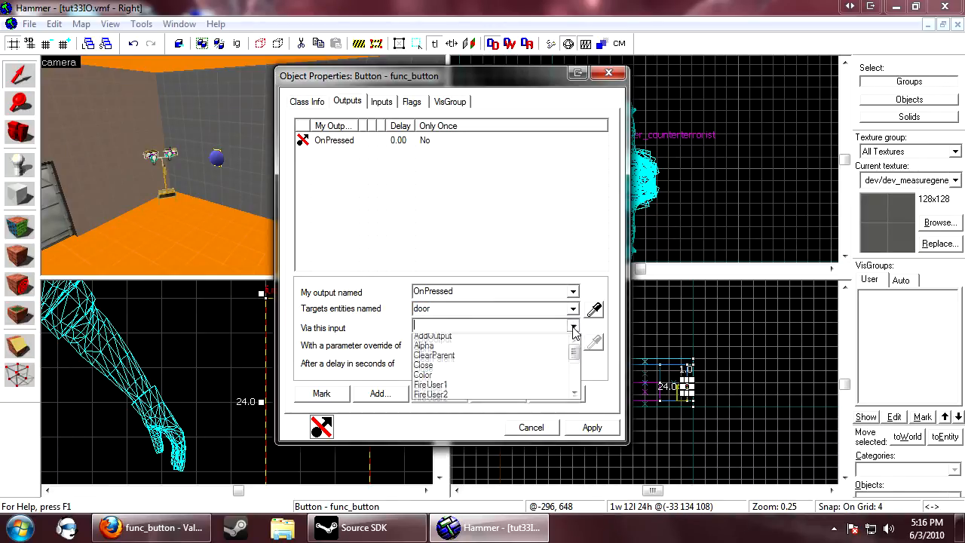
pyautogui.scroll(-2, 494, 366)
pyautogui.scroll(-1, 496, 369)
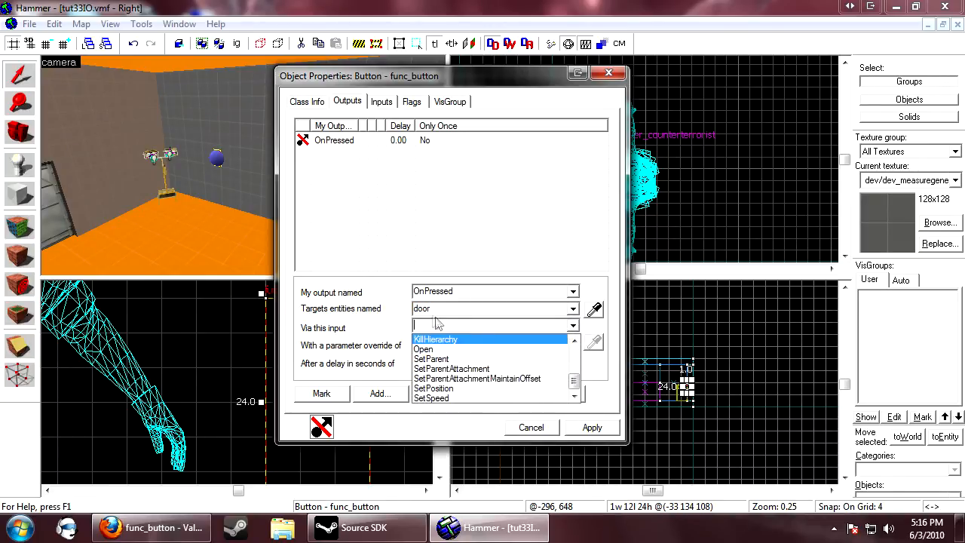
pyautogui.click(429, 311)
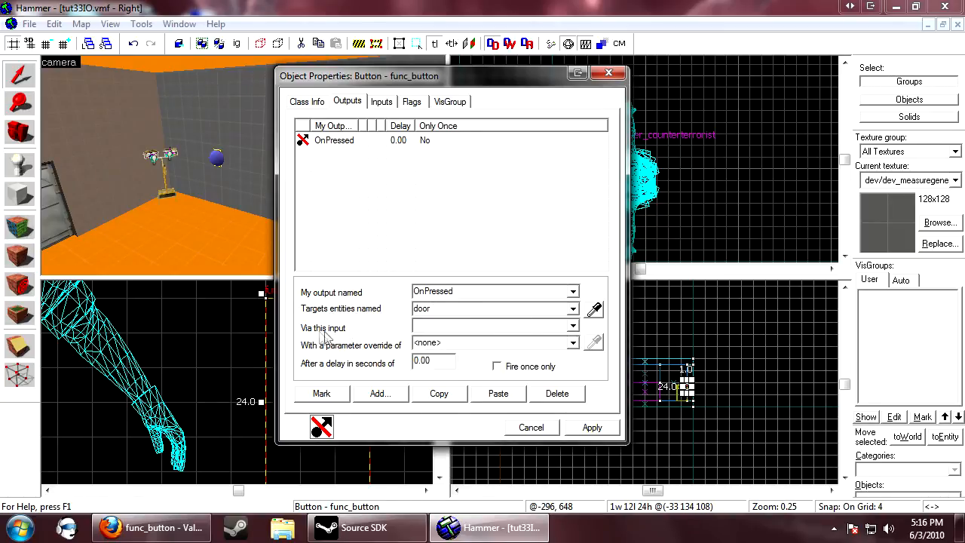
# Review the metal door's class info and keyvalues, and return to the button's outputs.
pyautogui.click(72, 207)
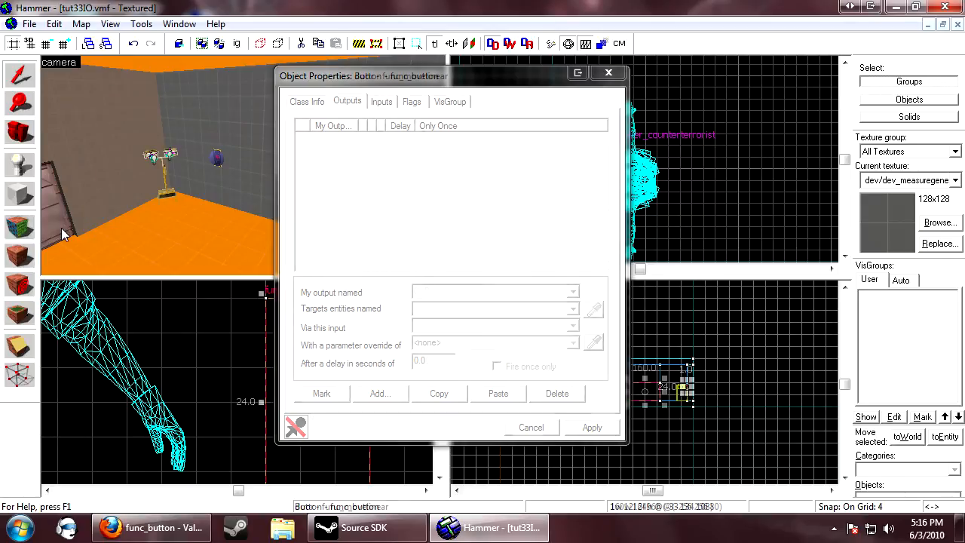
pyautogui.click(326, 105)
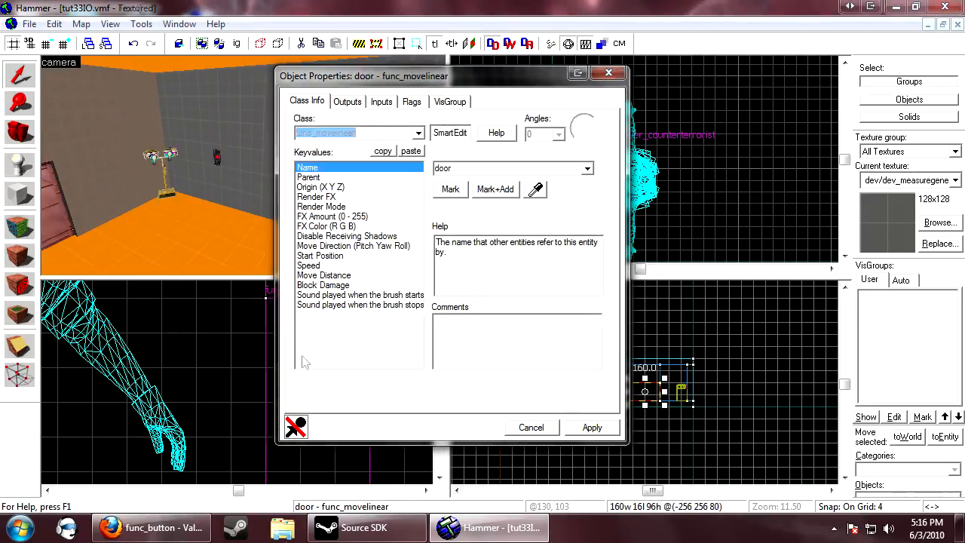
pyautogui.click(218, 159)
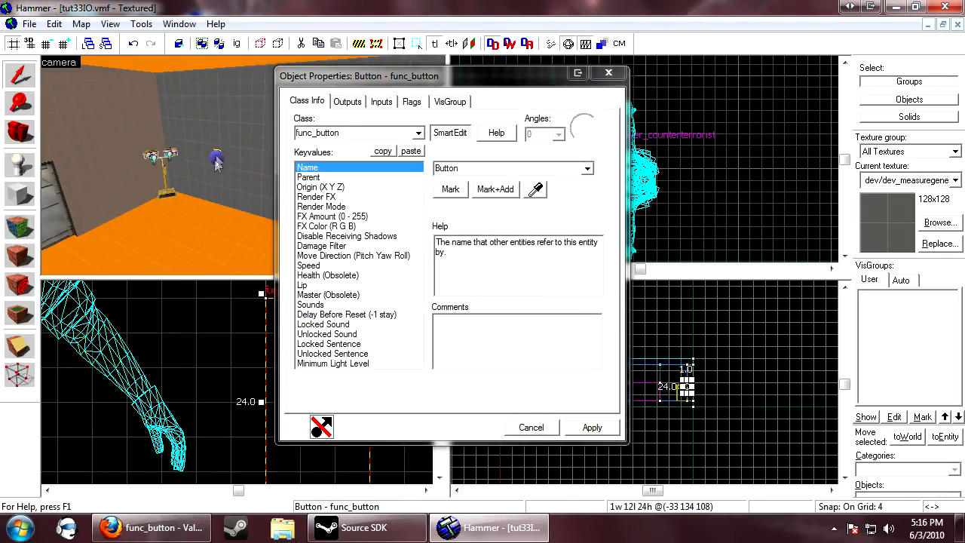
pyautogui.click(348, 101)
# Look through the inputs the OnPressed output can send to the door, leaving the choice open.
pyautogui.click(573, 325)
pyautogui.scroll(-5, 520, 367)
pyautogui.scroll(4, 475, 361)
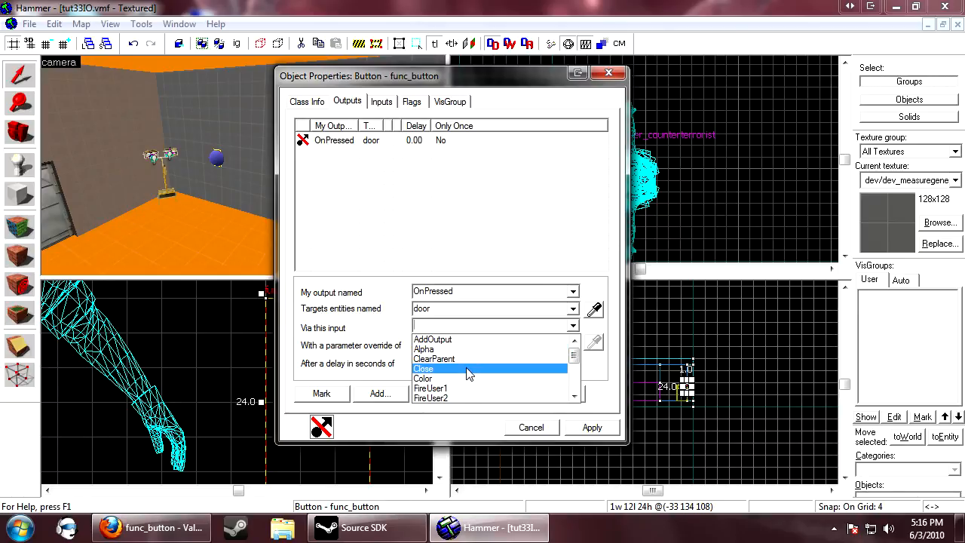
pyautogui.scroll(-1, 459, 385)
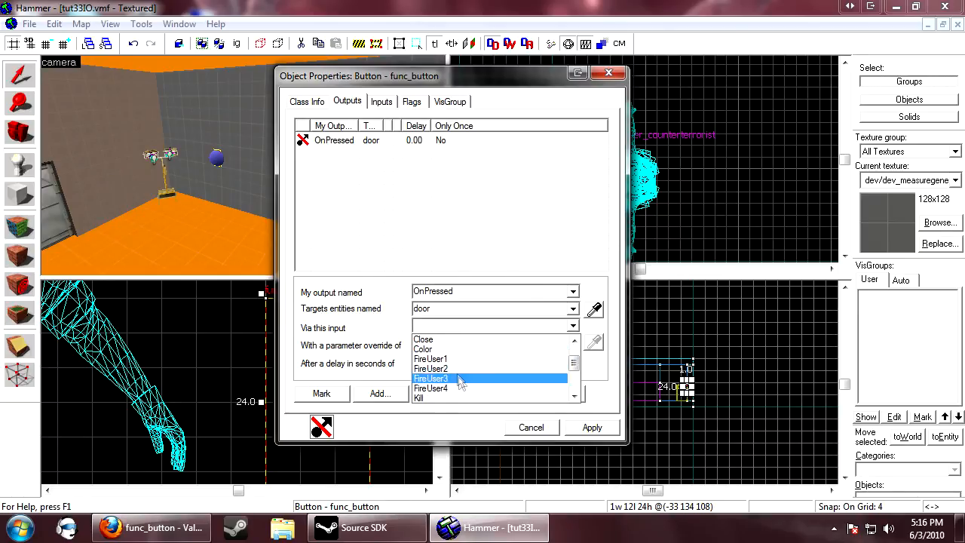
pyautogui.scroll(-2, 462, 370)
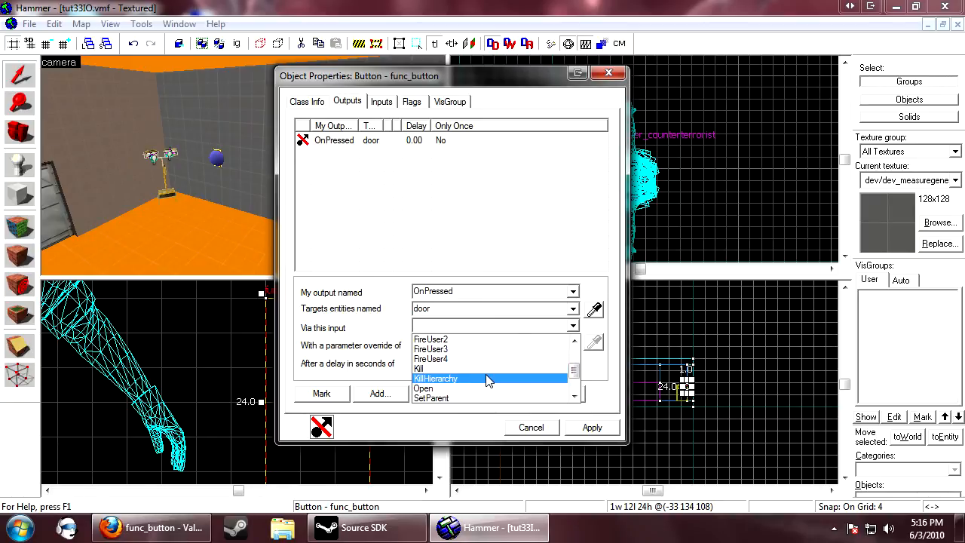
pyautogui.scroll(-1, 486, 382)
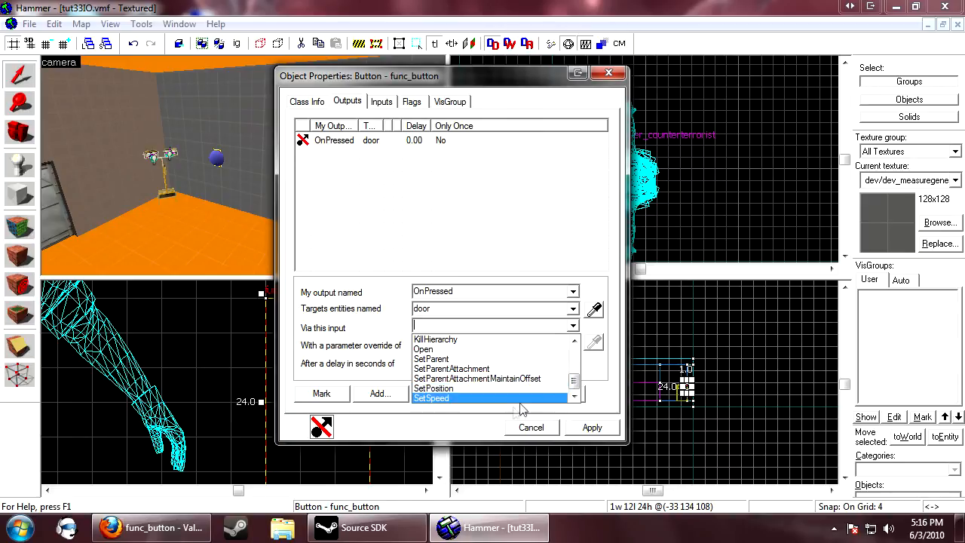
pyautogui.click(485, 428)
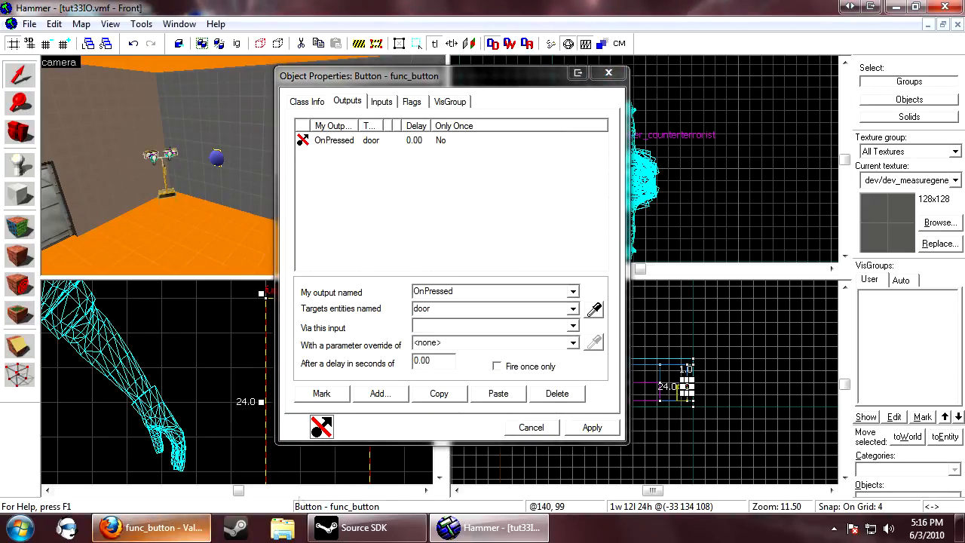
# Switch to Firefox and open the func_movelinear article on the Valve Developer Community wiki.
pyautogui.click(147, 528)
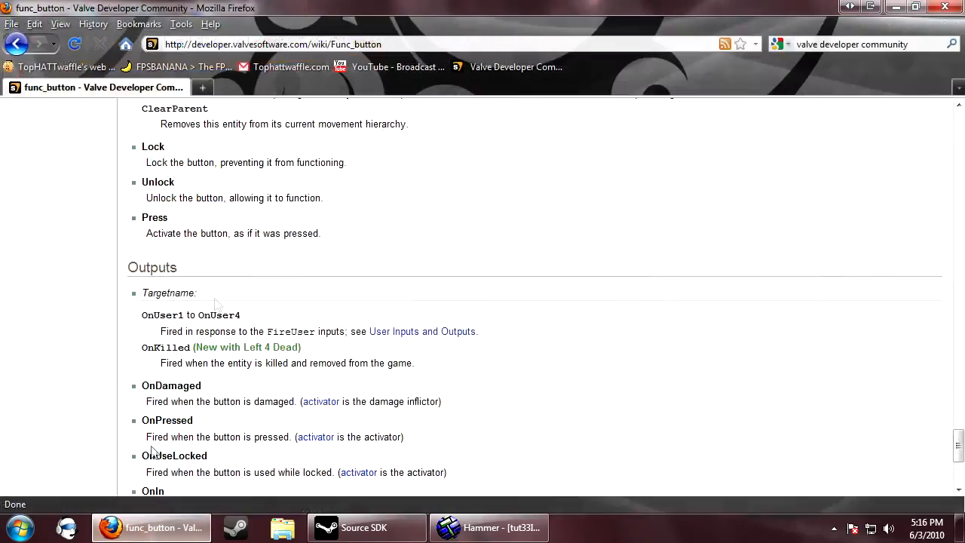
pyautogui.scroll(20, 108, 189)
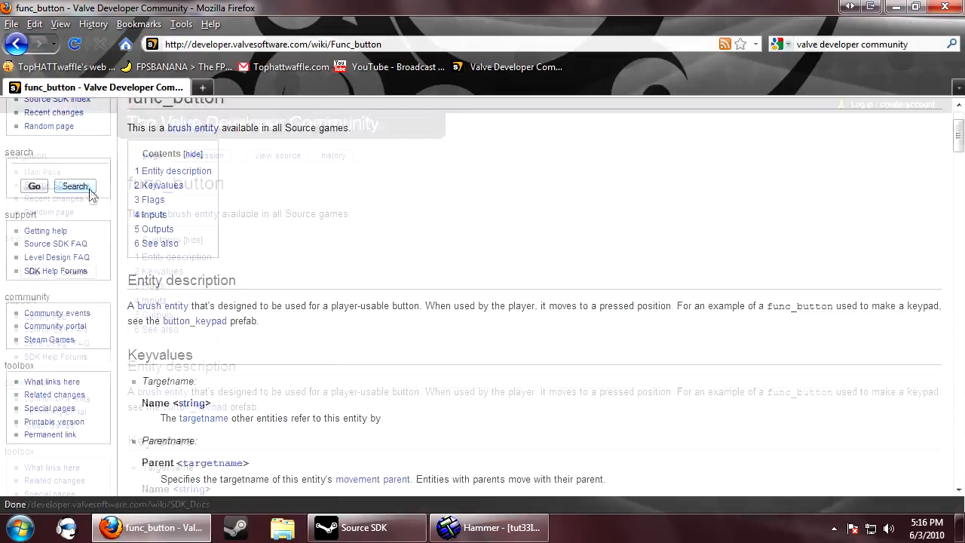
pyautogui.click(51, 256)
pyautogui.write('func_movelinear')
pyautogui.press('Return')
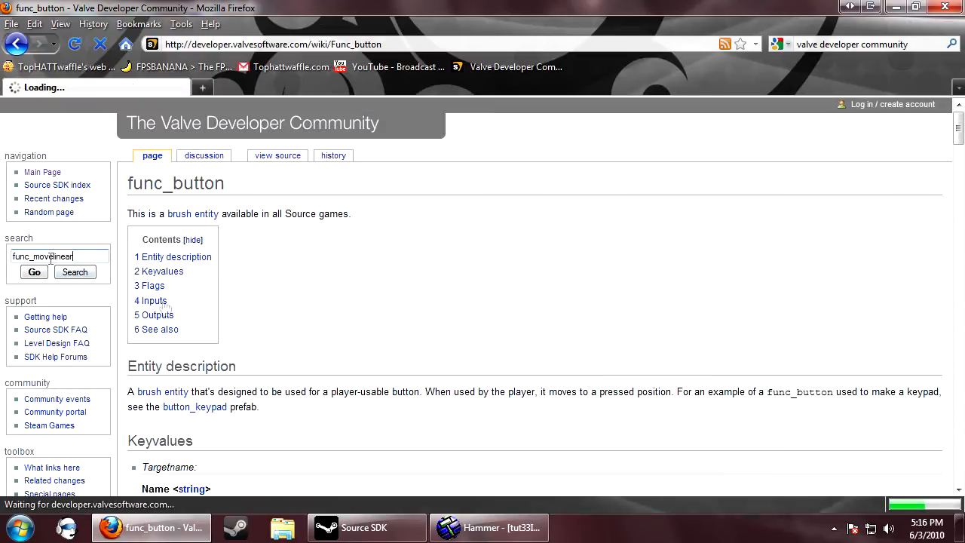
# Read the func_movelinear keyvalues on the wiki page, focusing on the movedir description.
pyautogui.scroll(-2, 465, 280)
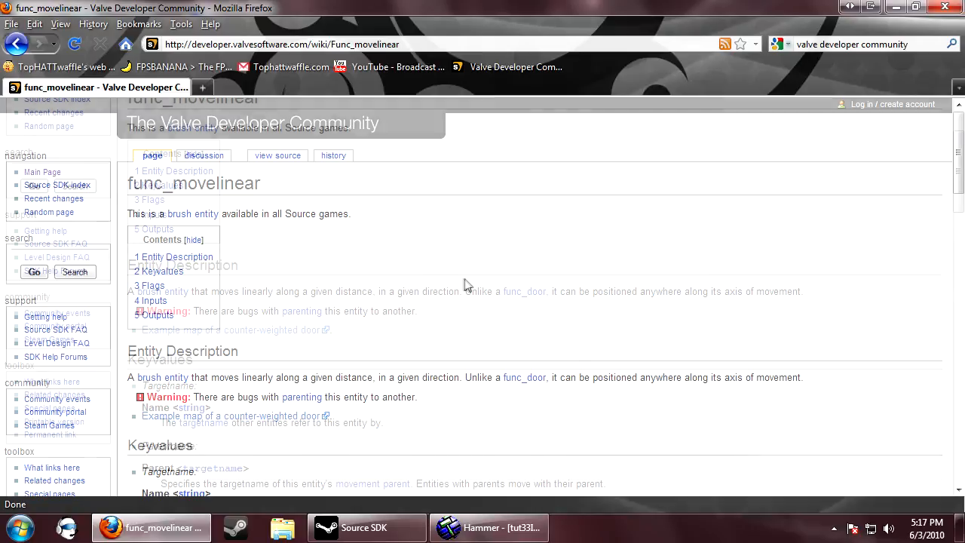
pyautogui.scroll(-2, 650, 306)
pyautogui.scroll(-15, 652, 306)
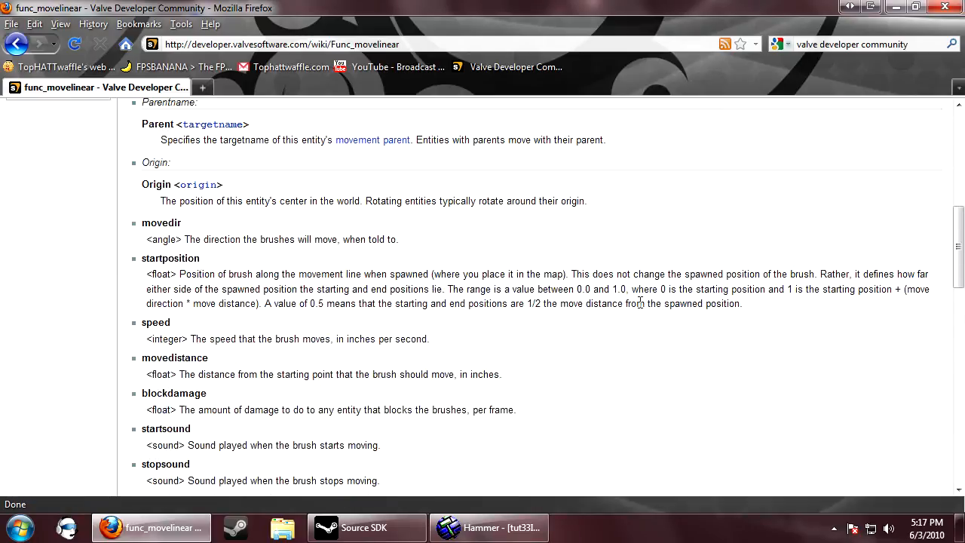
pyautogui.scroll(-2, 601, 300)
pyautogui.scroll(2, 257, 198)
pyautogui.moveTo(162, 235); pyautogui.dragTo(407, 239)
pyautogui.click(413, 239)
# Examine the Open and Close input descriptions and the OnFullyOpen output on the func_movelinear page.
pyautogui.scroll(-2, 179, 235)
pyautogui.scroll(-6, 179, 235)
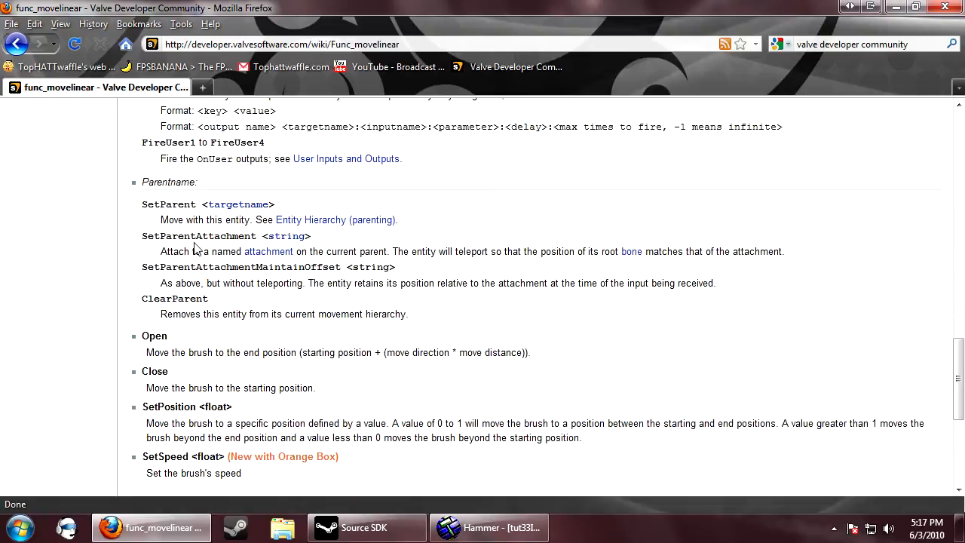
pyautogui.moveTo(157, 182); pyautogui.dragTo(236, 193)
pyautogui.click(271, 194)
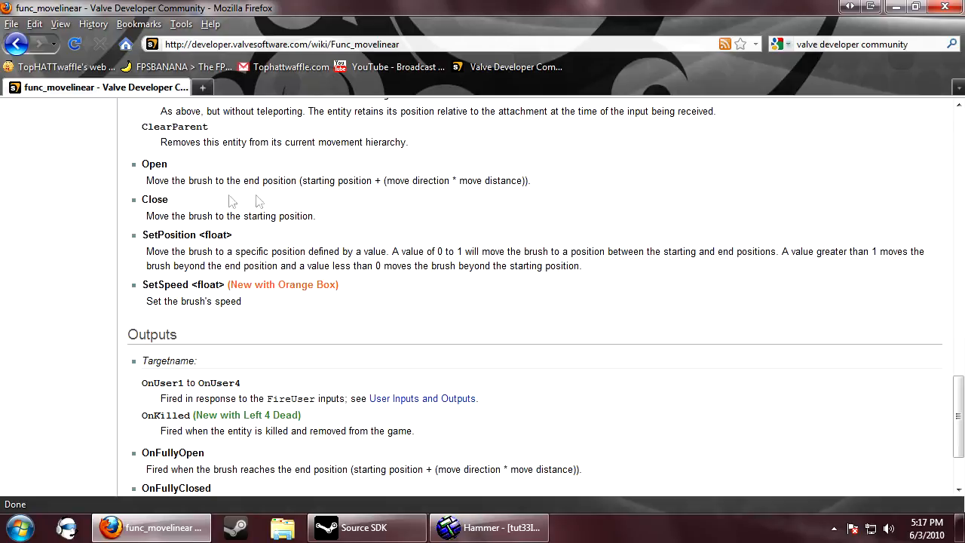
pyautogui.moveTo(148, 216); pyautogui.dragTo(314, 217)
pyautogui.click(432, 239)
pyautogui.scroll(-3, 386, 256)
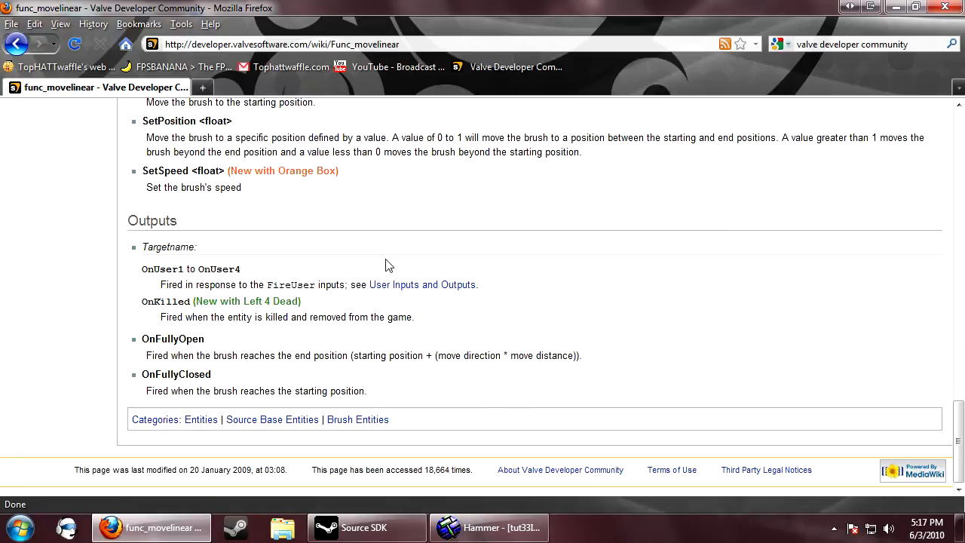
pyautogui.moveTo(144, 355); pyautogui.dragTo(584, 357)
pyautogui.click(469, 390)
pyautogui.scroll(5, 469, 391)
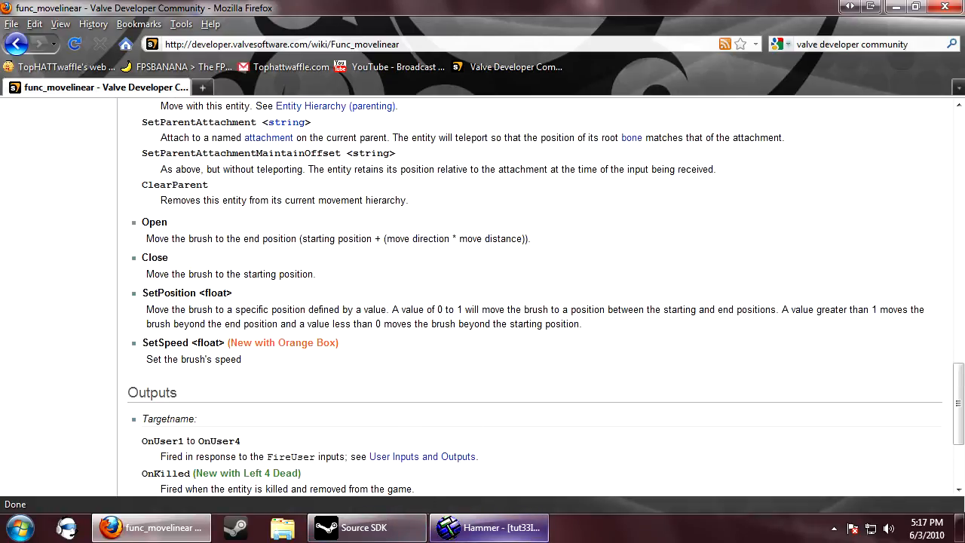
# Switch back to Hammer, set the button's OnPressed output to send the Open input to door, and apply it.
pyautogui.moveTo(490, 527)
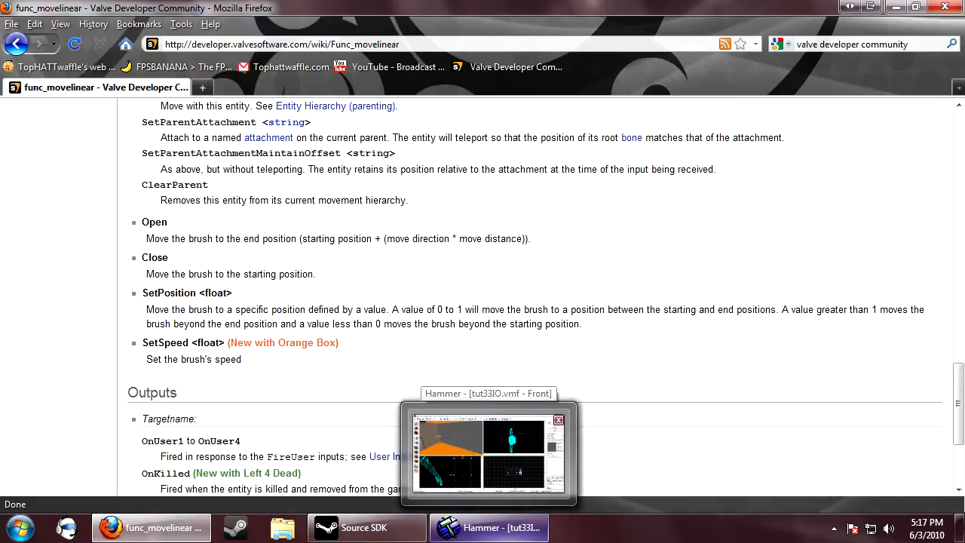
pyautogui.click(488, 452)
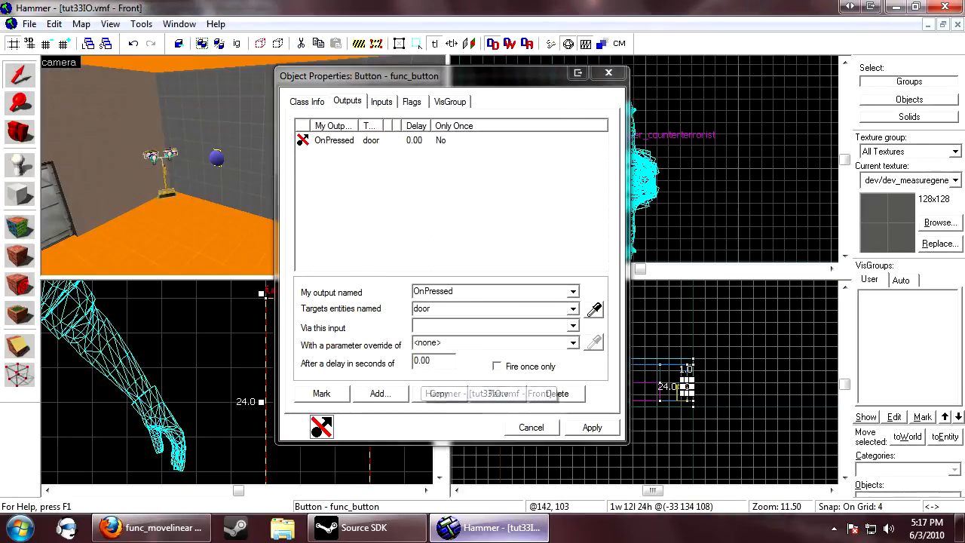
pyautogui.click(573, 328)
pyautogui.scroll(-3, 482, 376)
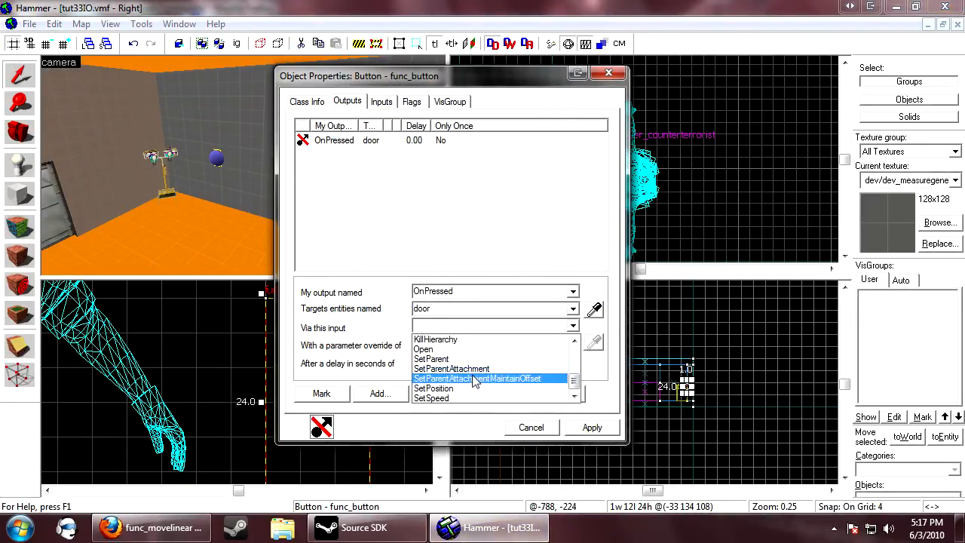
pyautogui.click(469, 350)
pyautogui.click(587, 427)
# Add a second button output that fires OnPressed, targets door and sends the Close input.
pyautogui.click(376, 393)
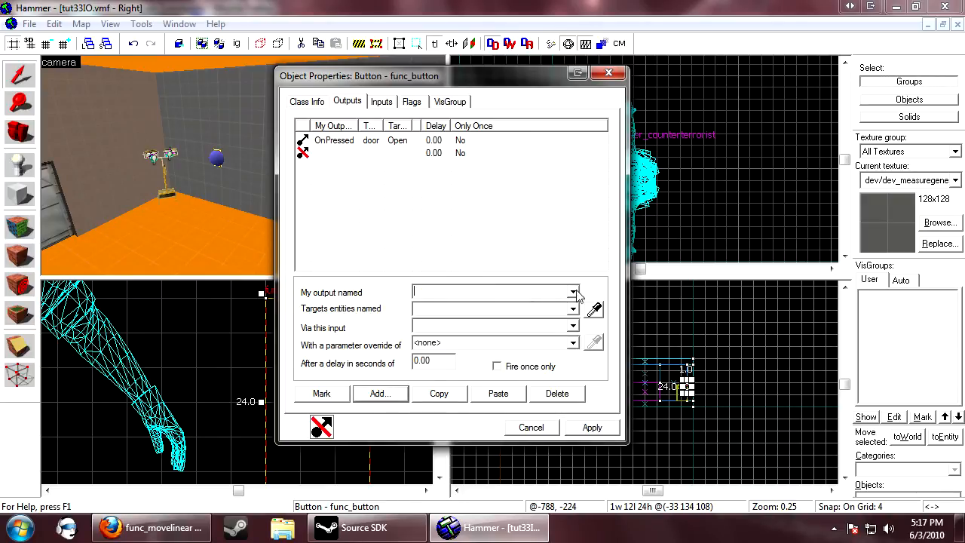
pyautogui.click(573, 292)
pyautogui.click(436, 334)
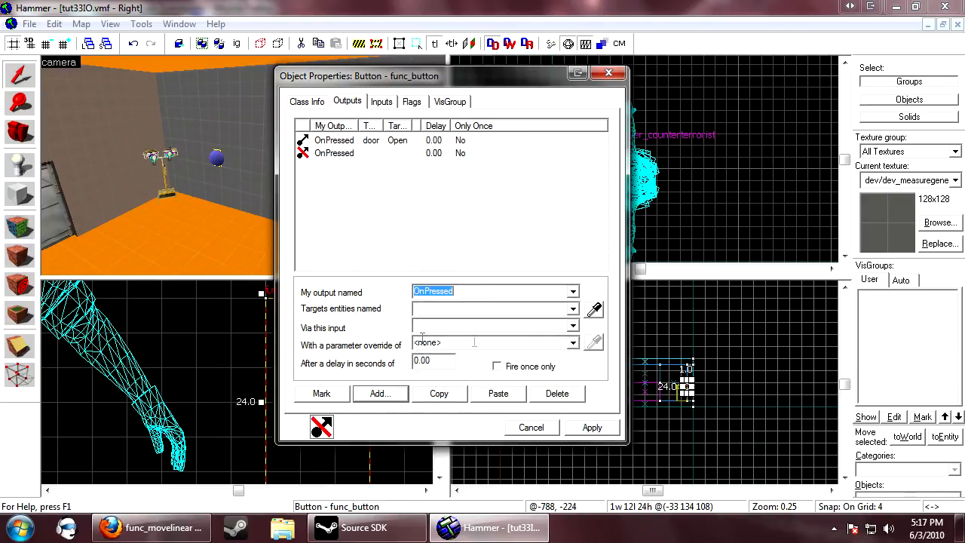
pyautogui.click(573, 308)
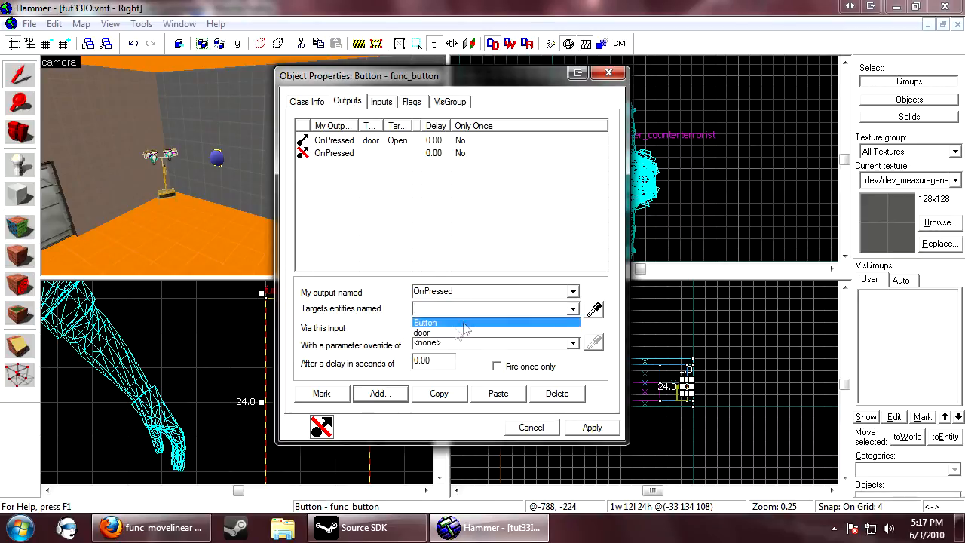
pyautogui.click(437, 331)
pyautogui.click(574, 327)
pyautogui.click(490, 369)
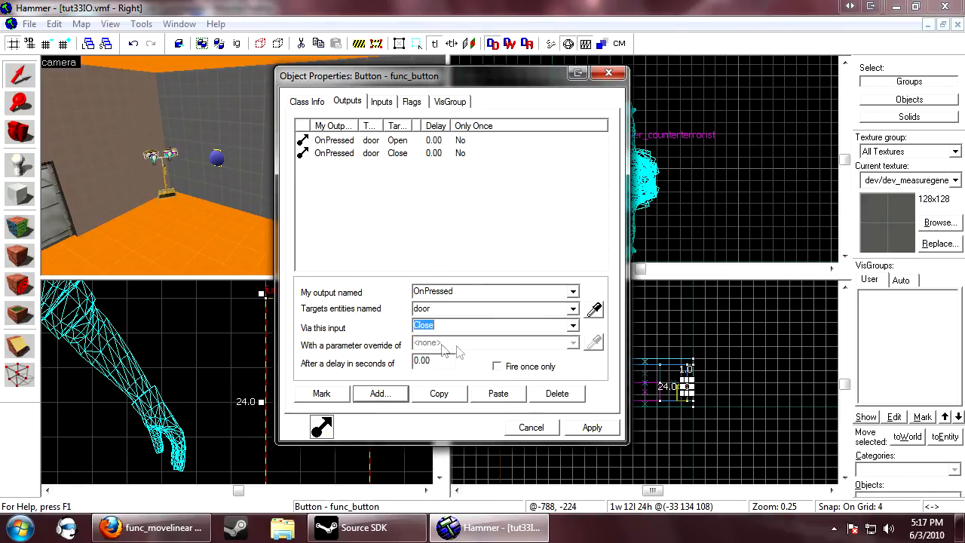
# Set the Close output's delay to 5.00 seconds and apply the change.
pyautogui.doubleClick(427, 365)
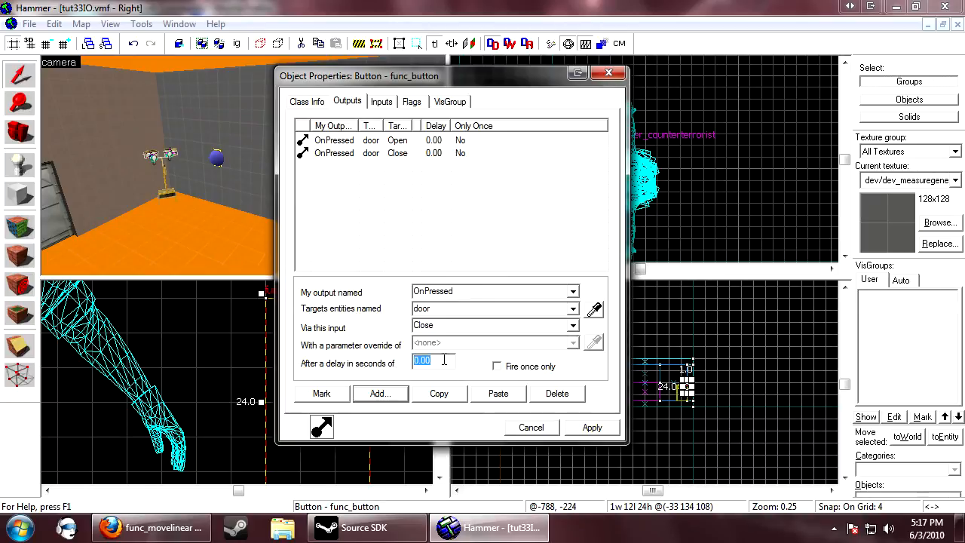
pyautogui.click(592, 427)
pyautogui.click(490, 200)
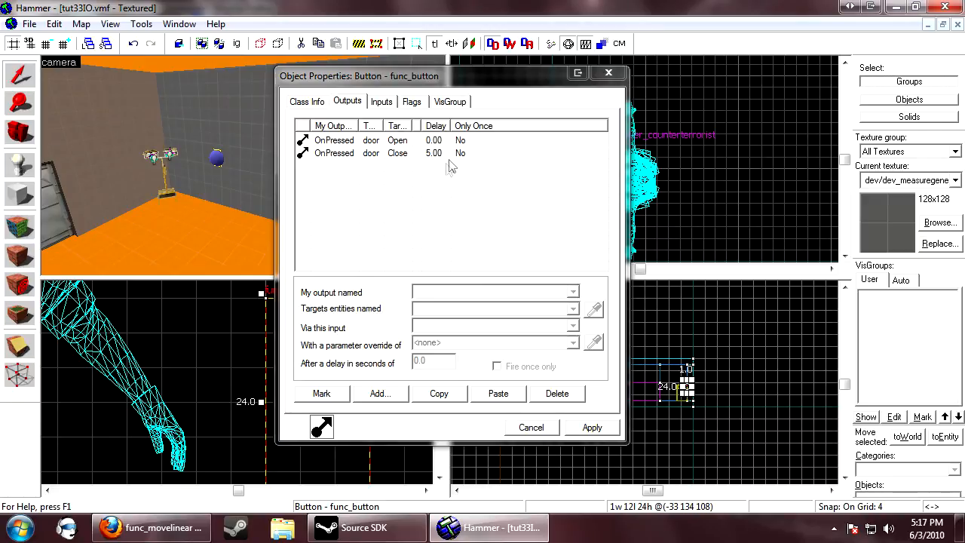
# Select the delayed Close output and turn its fire-once-only option on and back off.
pyautogui.click(420, 154)
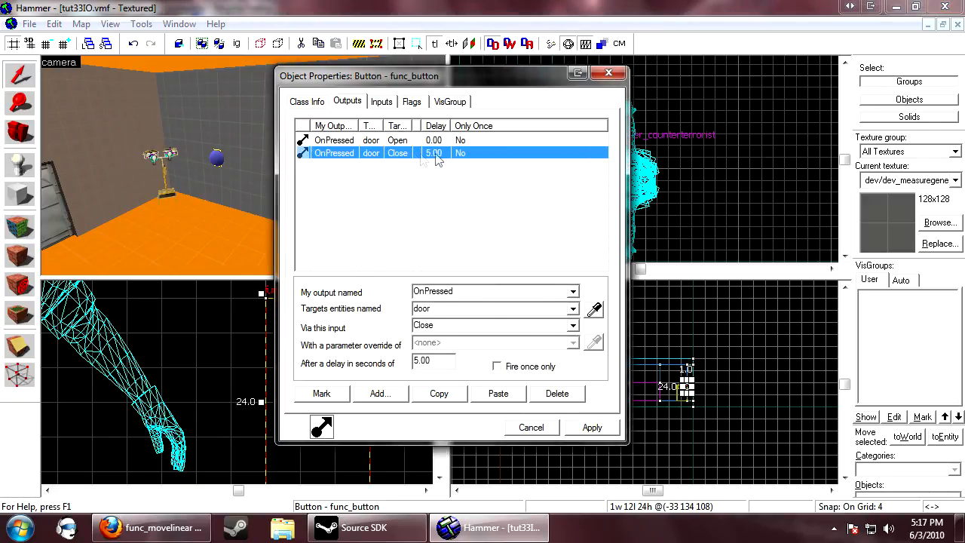
pyautogui.click(441, 217)
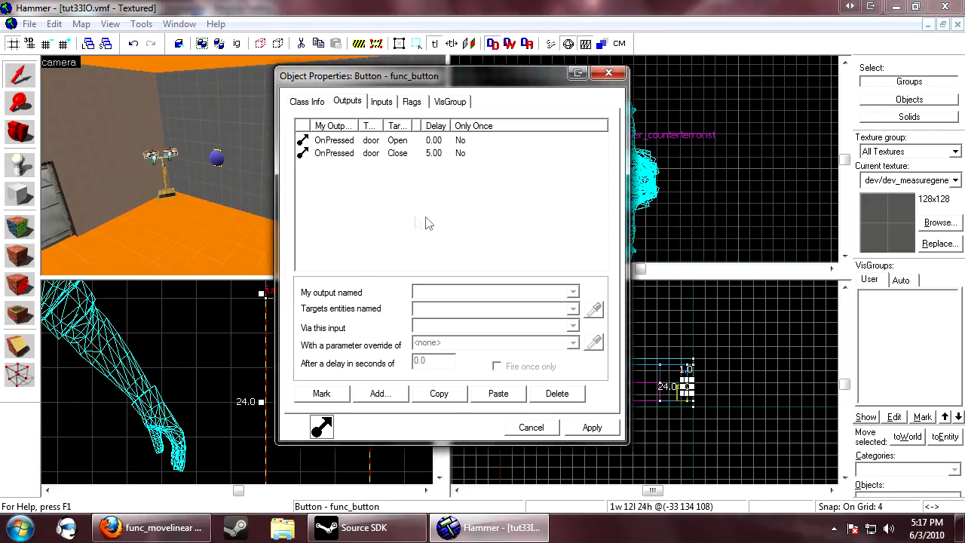
pyautogui.click(423, 154)
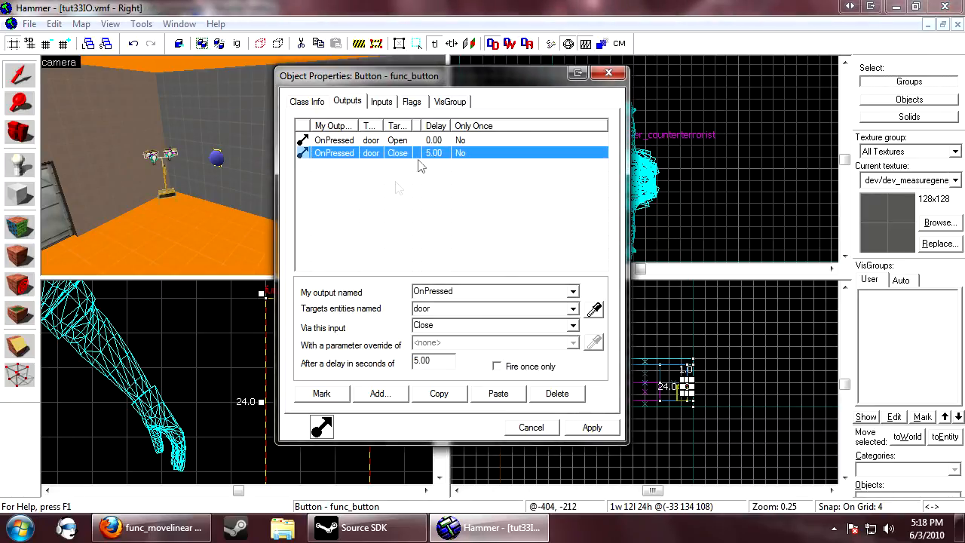
pyautogui.click(500, 366)
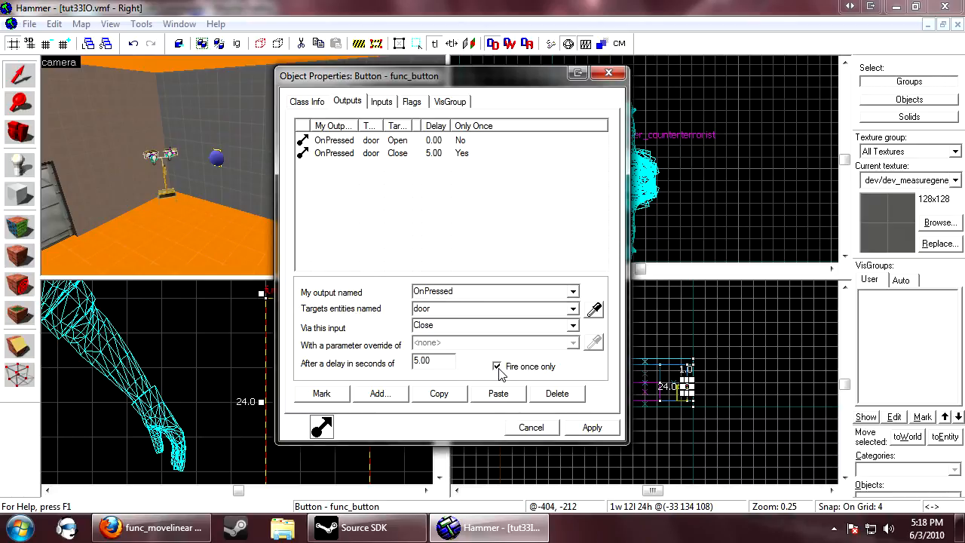
pyautogui.click(498, 368)
# Apply the button's output settings, close its properties and clear the selection.
pyautogui.click(582, 429)
pyautogui.click(546, 430)
pyautogui.click(738, 174)
# Place a new point entity on the orange floor in front of the metal door.
pyautogui.press('z')
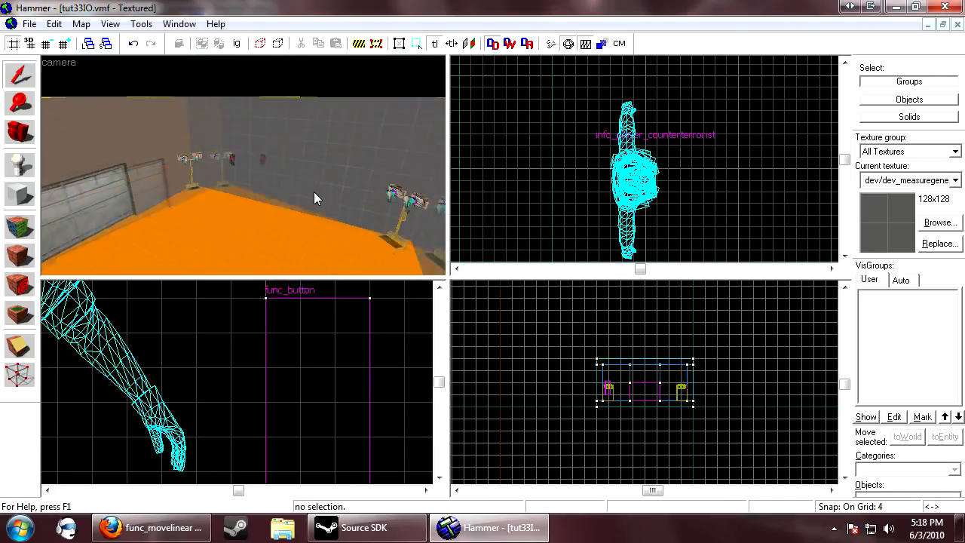
pyautogui.click(20, 193)
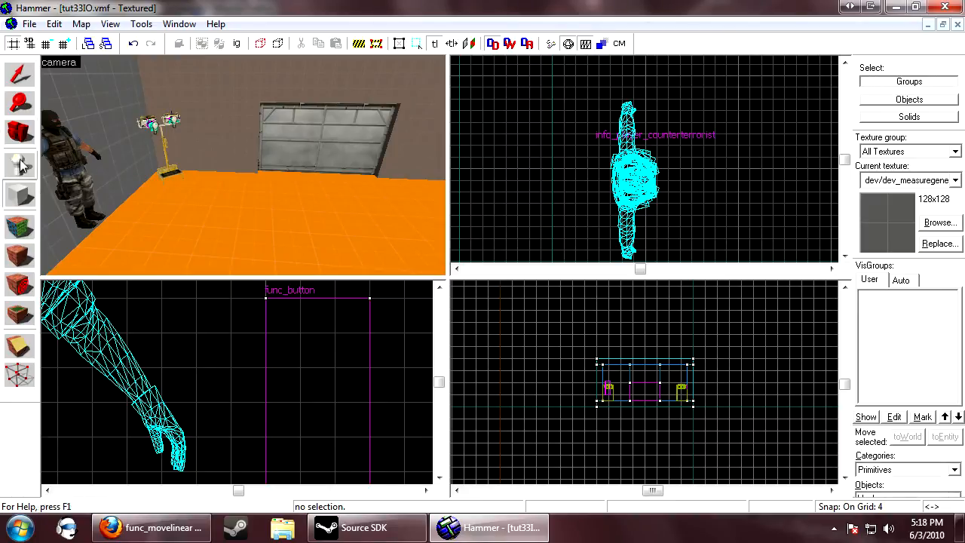
pyautogui.click(20, 166)
pyautogui.click(275, 226)
# Change the new floor entity's class to env_explosion, apply it and close the properties.
pyautogui.hotkey('alt', 'Return')
pyautogui.doubleClick(386, 136)
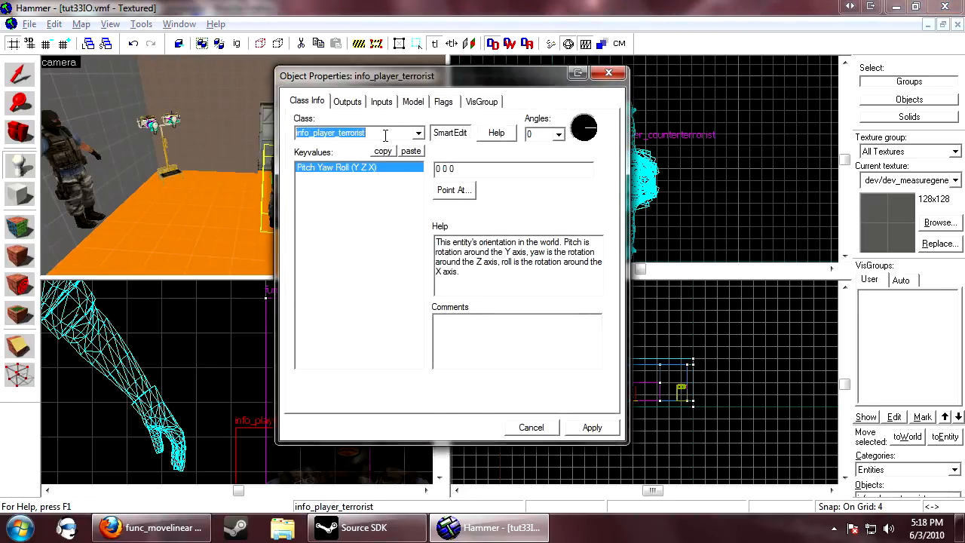
pyautogui.write('env_')
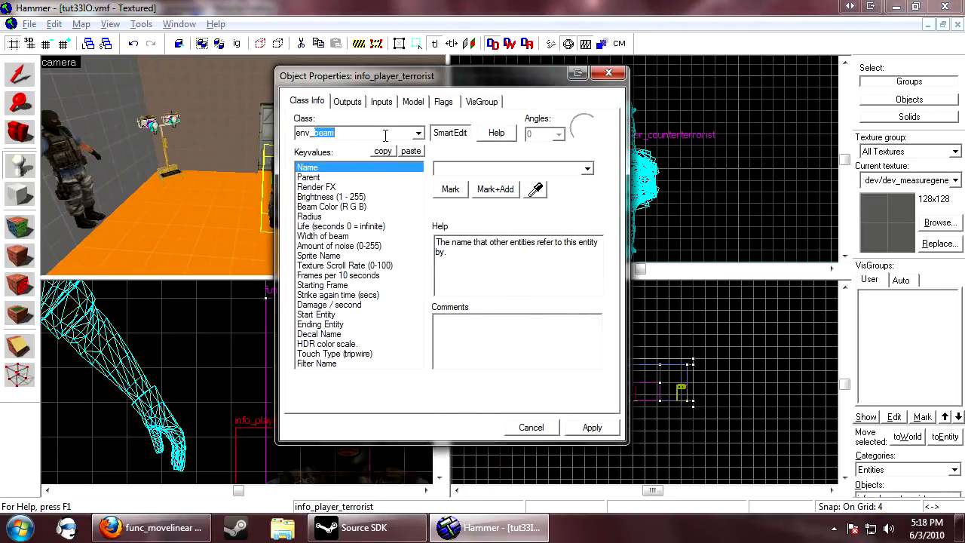
pyautogui.write('ex')
pyautogui.click(592, 428)
pyautogui.click(531, 427)
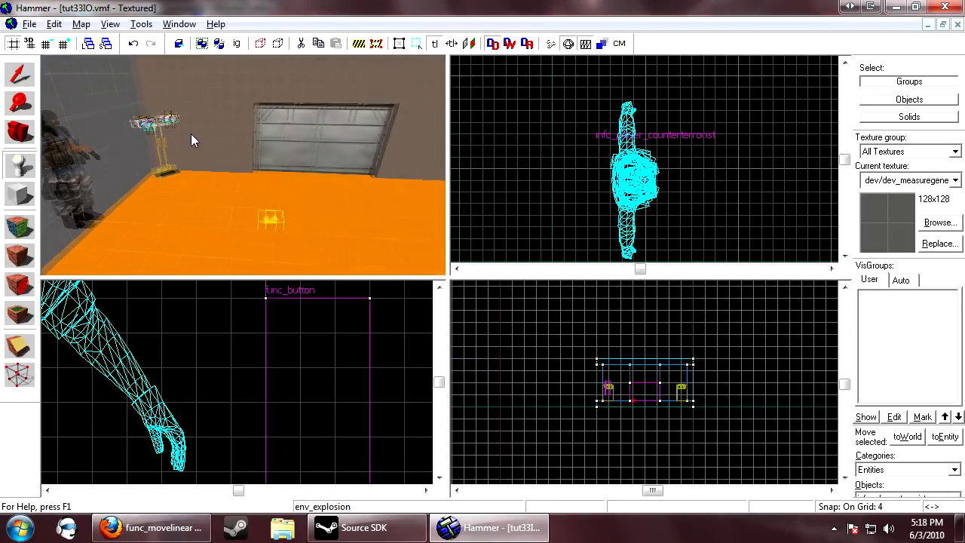
# Select the env_explosion entity and align it in front of the metal door at position -256 384 40.
pyautogui.press('z')
pyautogui.press('z')
pyautogui.click(181, 206)
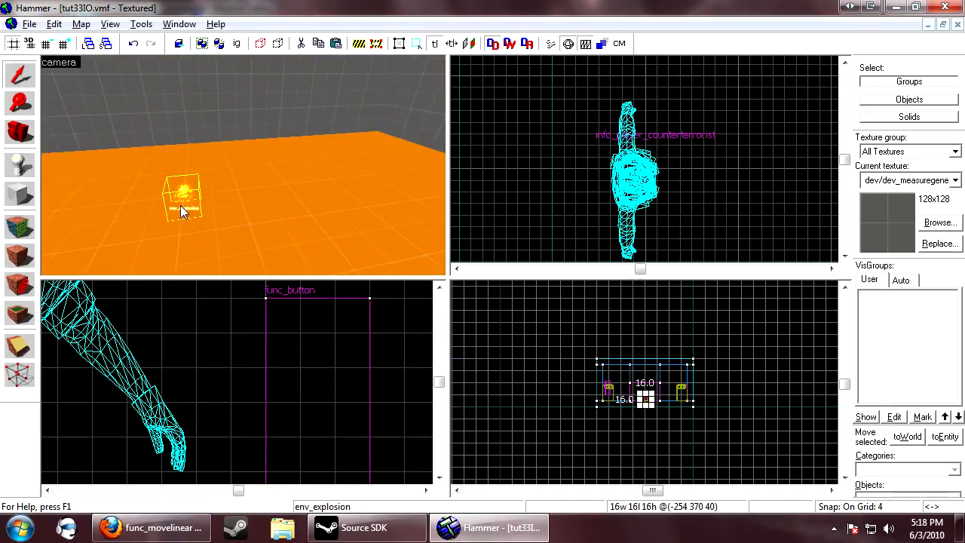
pyautogui.scroll(-18, 681, 115)
pyautogui.scroll(13, 704, 70)
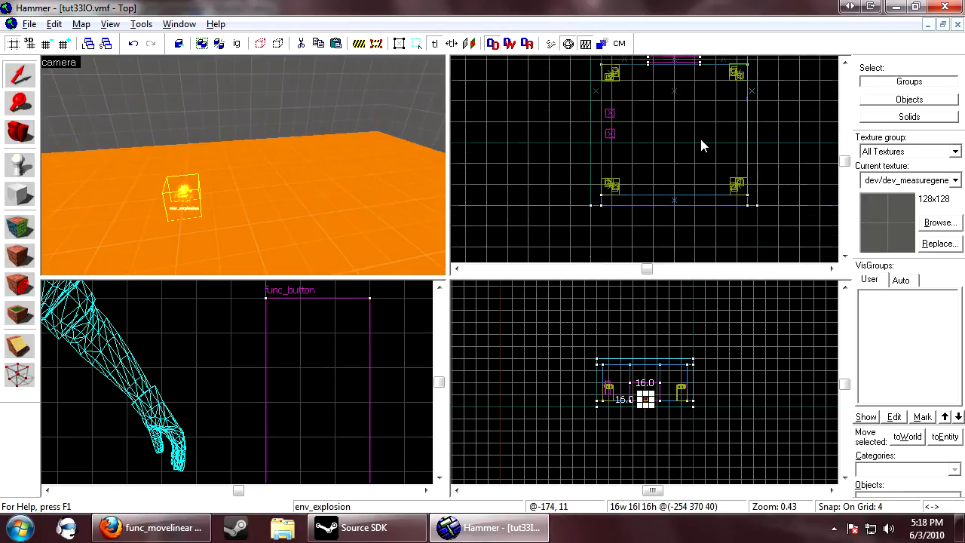
pyautogui.scroll(5, 668, 167)
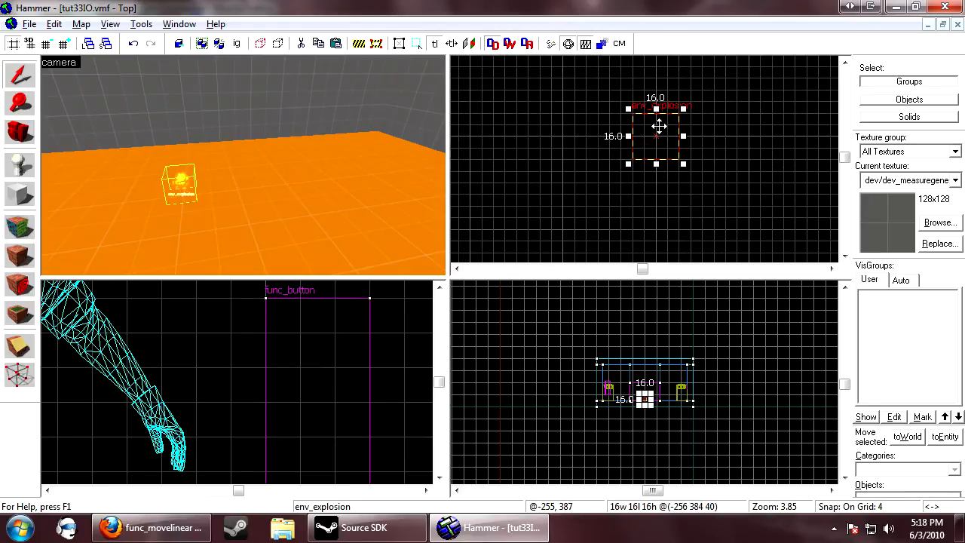
# Open the env_explosion entity's properties and name it Boom.
pyautogui.doubleClick(659, 125)
pyautogui.click(461, 173)
pyautogui.write('Boom')
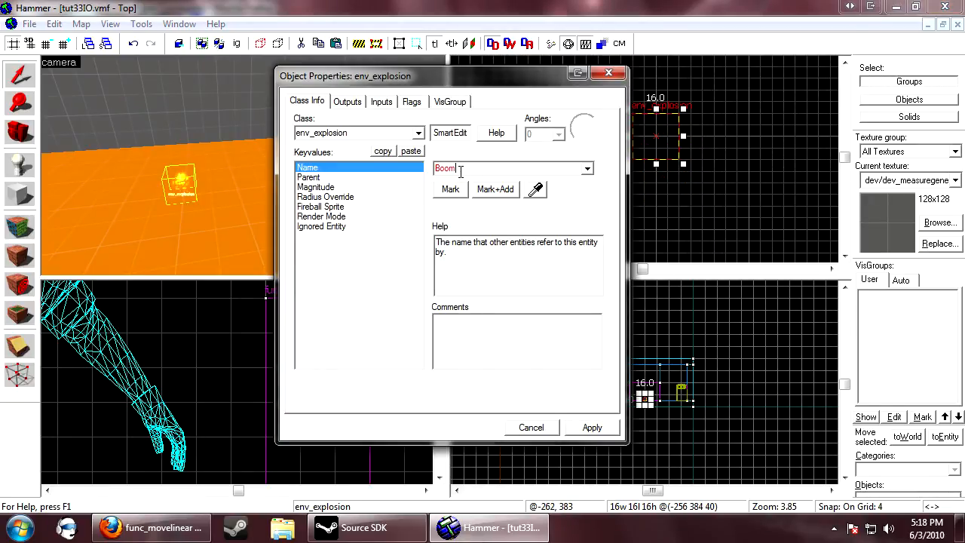
# Enable the explosion's No Damage and Repeatable flags, leave No Fireball off, and apply the changes.
pyautogui.click(412, 101)
pyautogui.click(301, 137)
pyautogui.click(302, 149)
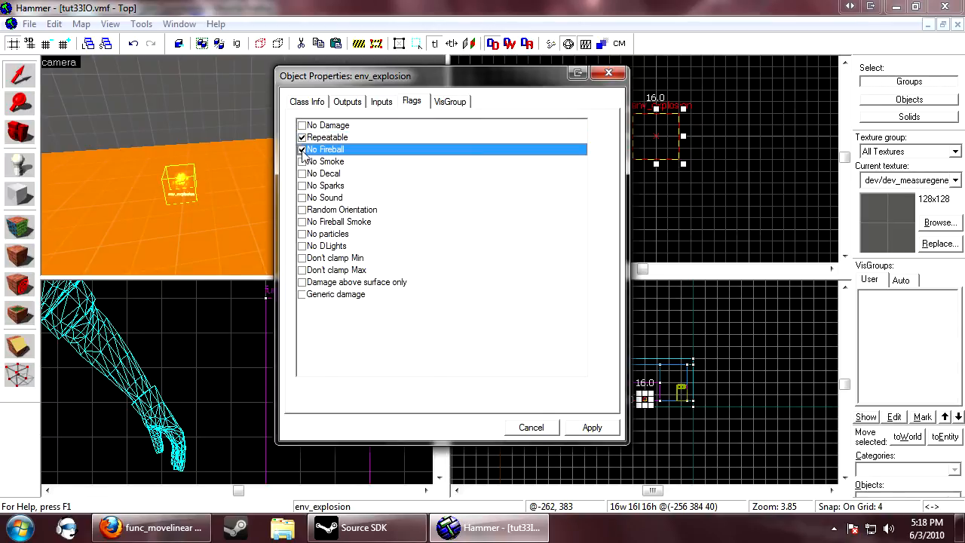
pyautogui.click(302, 125)
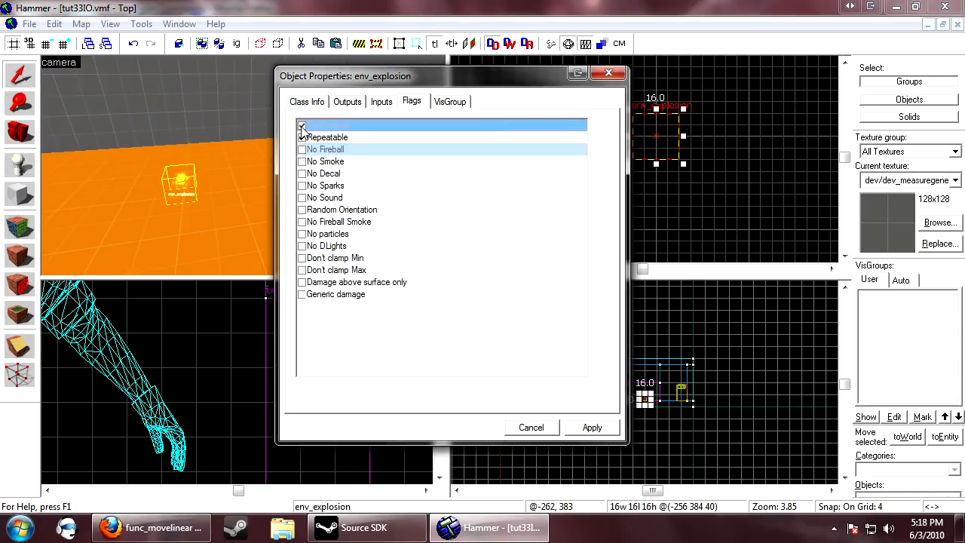
pyautogui.click(576, 424)
# Select the metal func_movelinear door and add a new output entry to it.
pyautogui.press('z')
pyautogui.press('s')
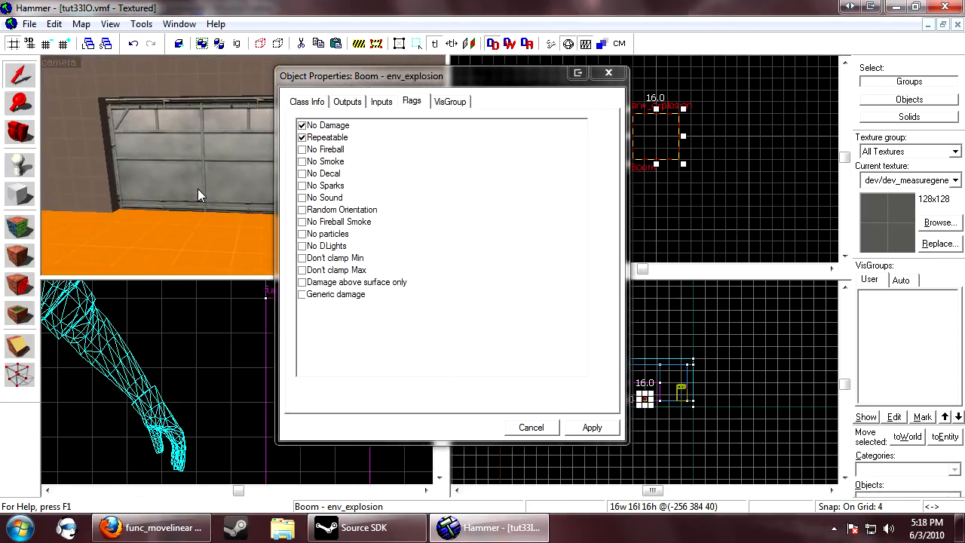
pyautogui.press('z')
pyautogui.click(243, 169)
pyautogui.moveTo(437, 79); pyautogui.dragTo(634, 78)
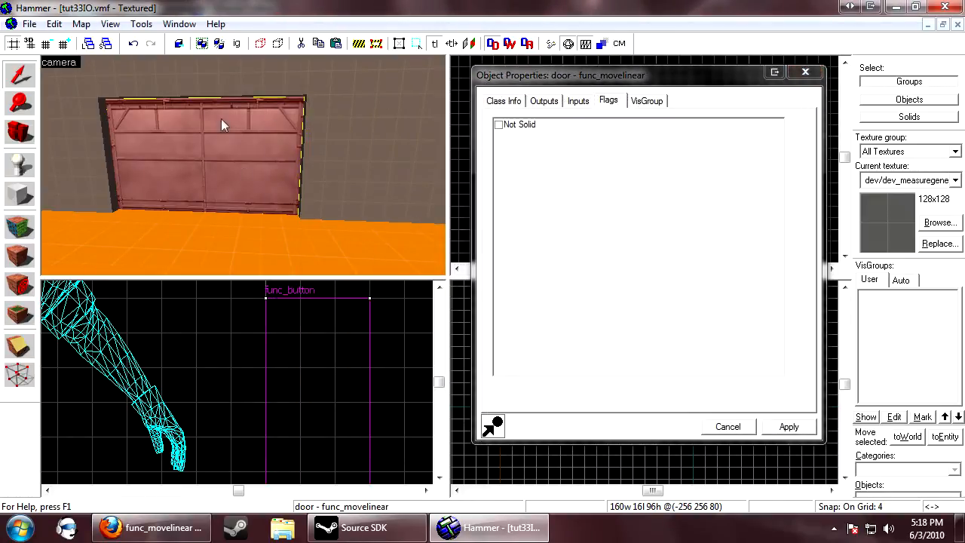
pyautogui.click(545, 101)
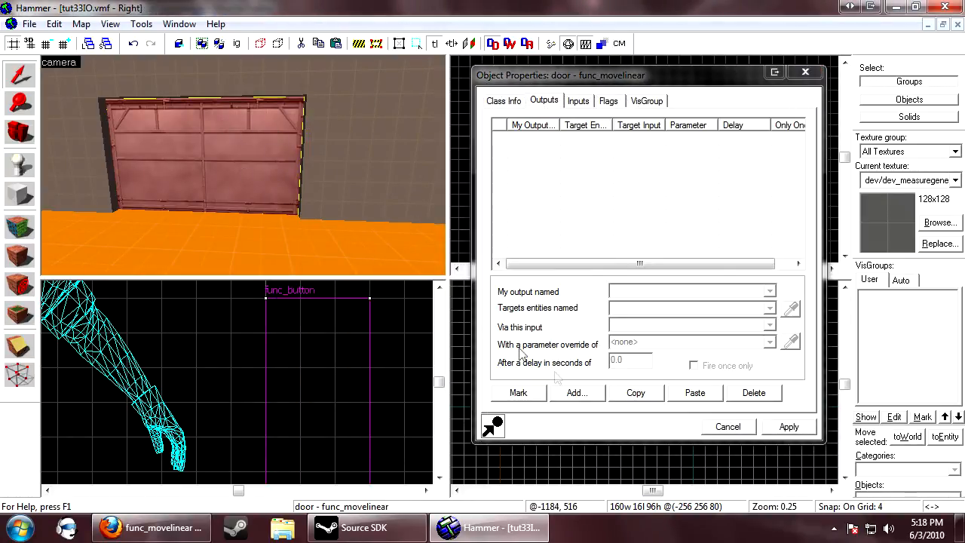
pyautogui.click(575, 393)
pyautogui.click(769, 291)
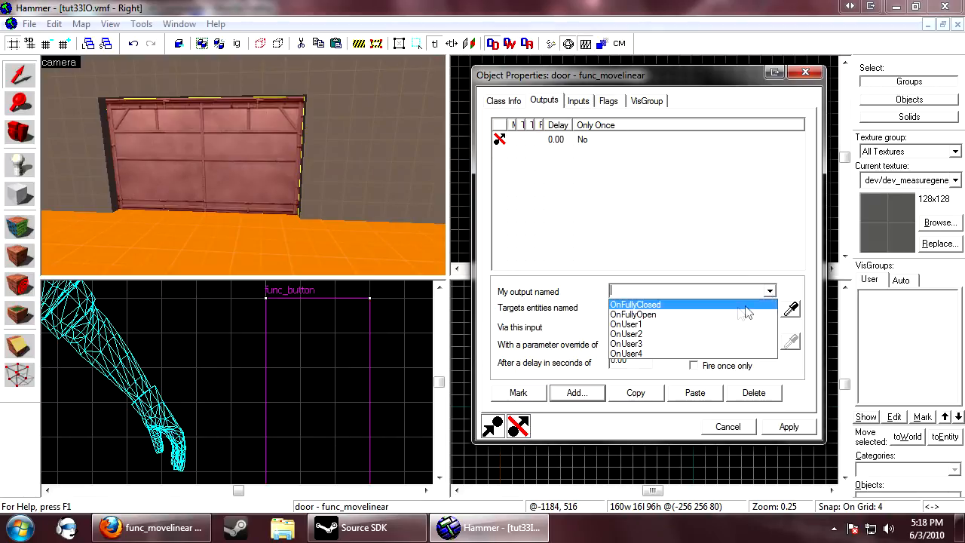
pyautogui.click(681, 315)
# Switch to Firefox and read the OnFullyOpen output's description on the func_movelinear wiki page.
pyautogui.click(160, 528)
pyautogui.scroll(-4, 388, 407)
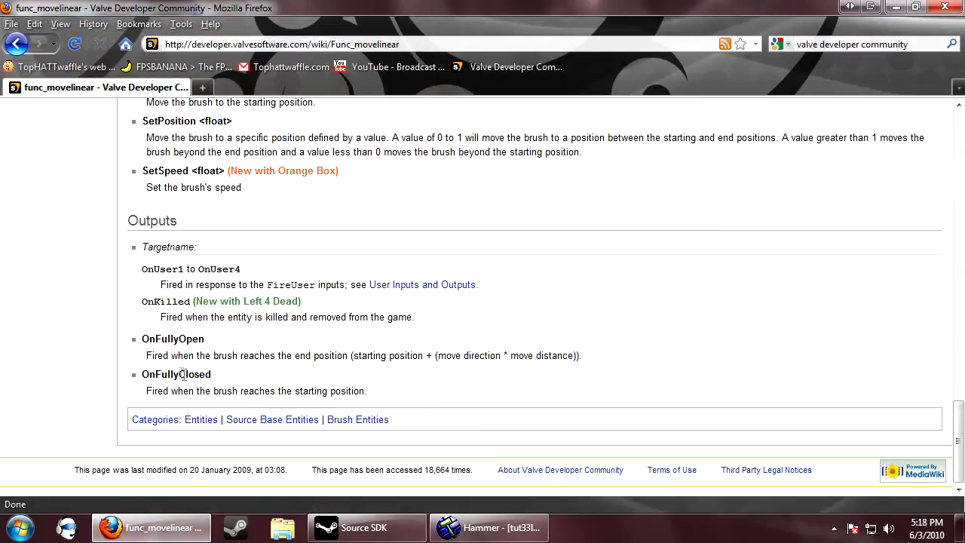
pyautogui.moveTo(145, 356); pyautogui.dragTo(348, 355)
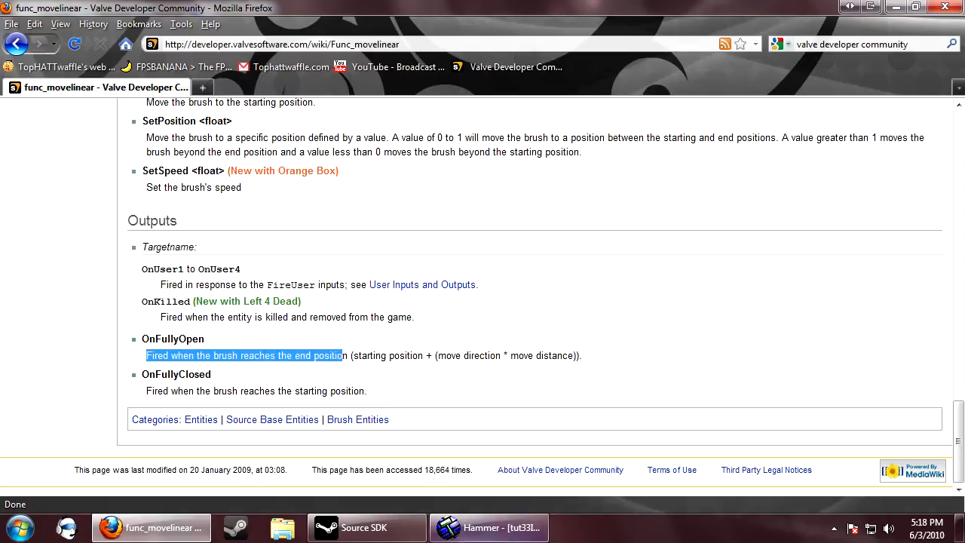
# Switch back to Hammer, set the door's new output to OnFullyOpen, targeting Boom via the Explode input, and close the properties.
pyautogui.click(486, 527)
pyautogui.click(765, 291)
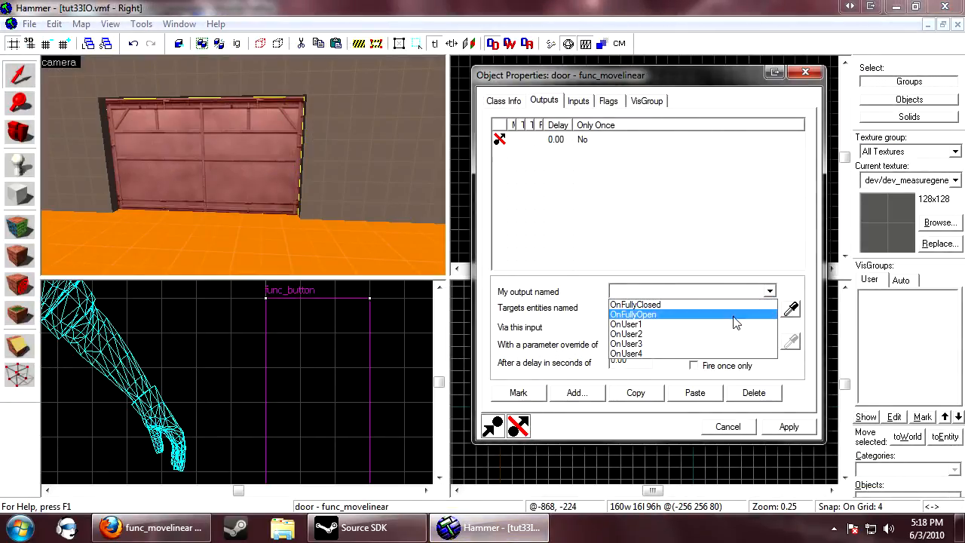
pyautogui.click(731, 314)
pyautogui.click(790, 309)
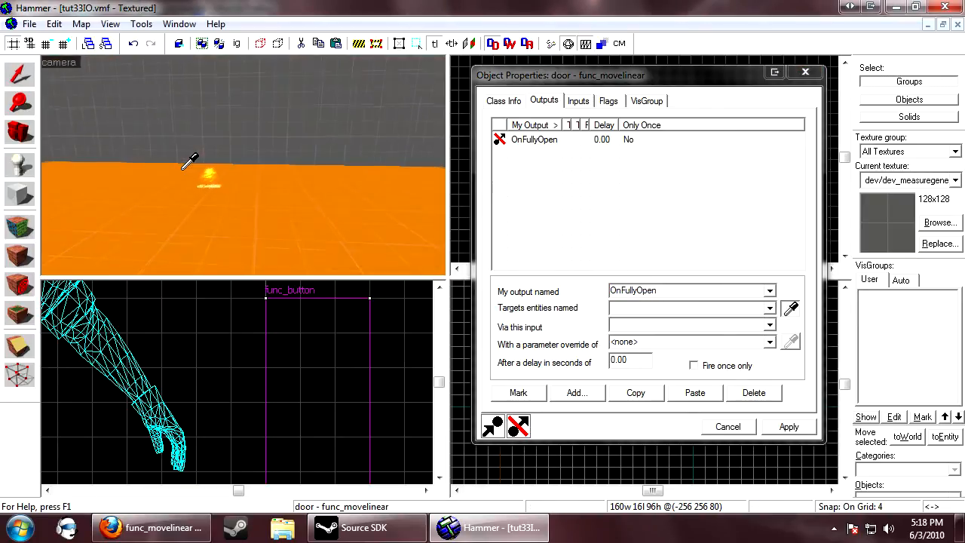
pyautogui.click(207, 168)
pyautogui.click(645, 325)
pyautogui.write('Explode')
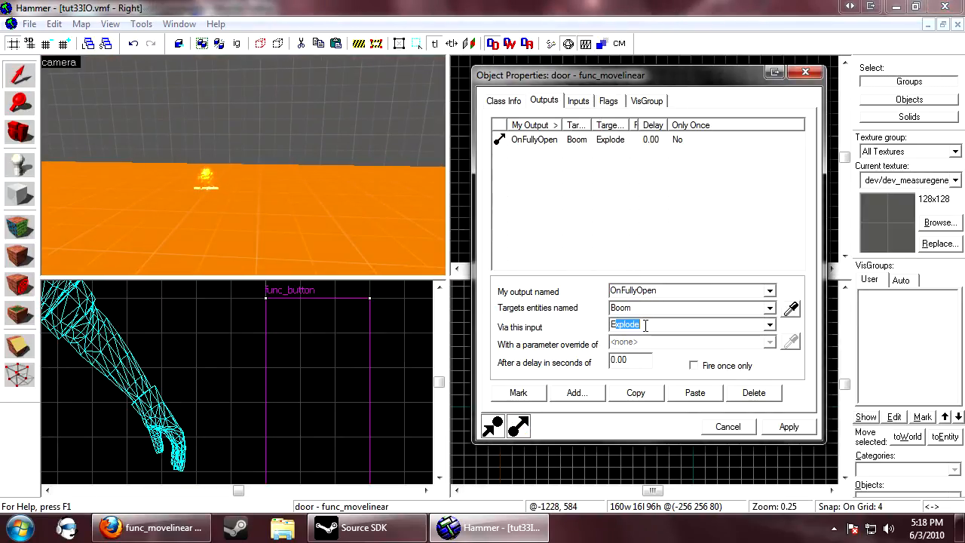
pyautogui.click(503, 101)
pyautogui.write('s')
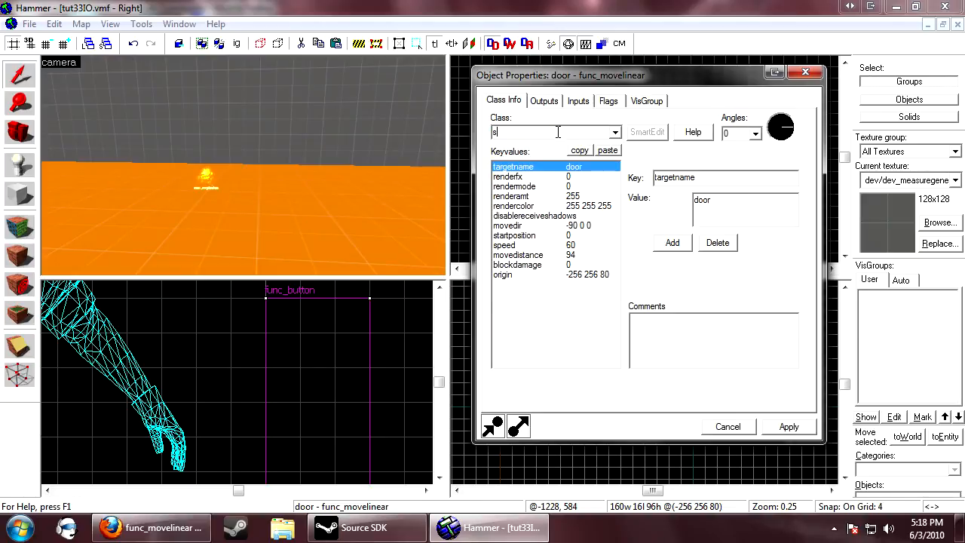
pyautogui.click(733, 432)
# Open the Boom entity's properties and search the Valve Developer Community wiki in Firefox for its class, env_explosion.
pyautogui.doubleClick(202, 174)
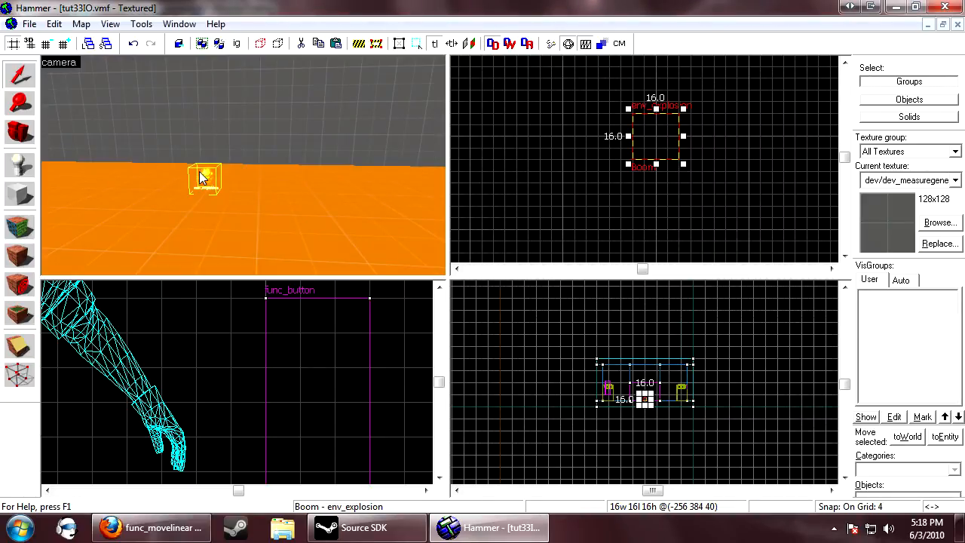
pyautogui.doubleClick(552, 132)
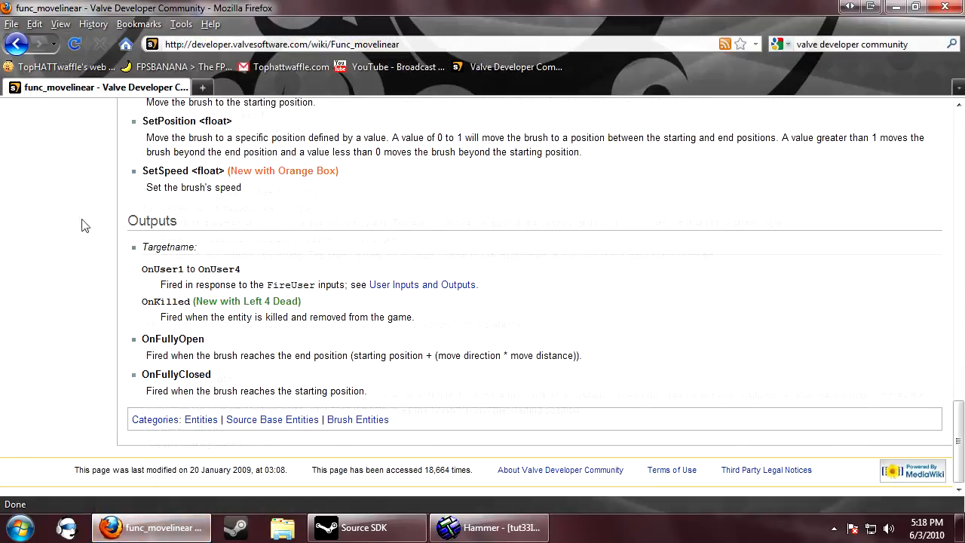
pyautogui.scroll(20, 85, 225)
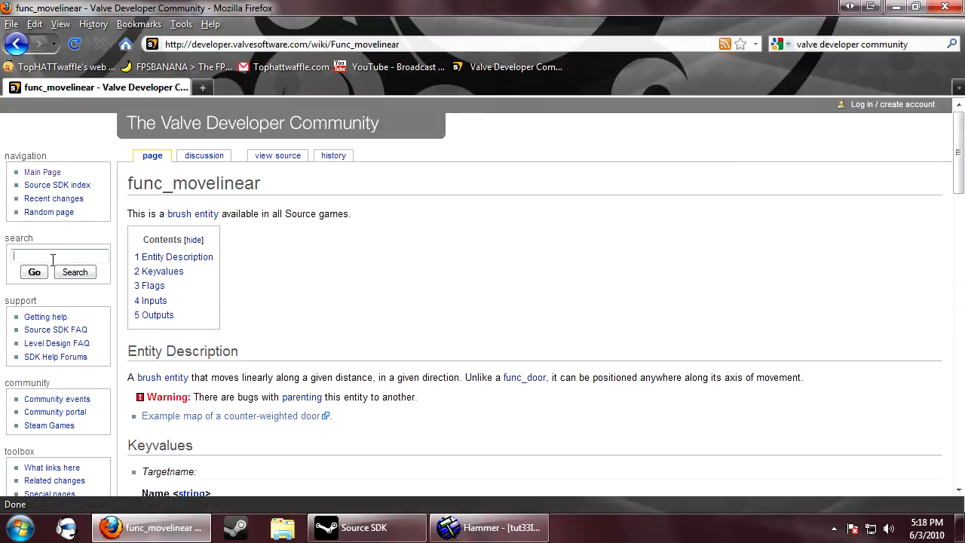
pyautogui.press('Return')
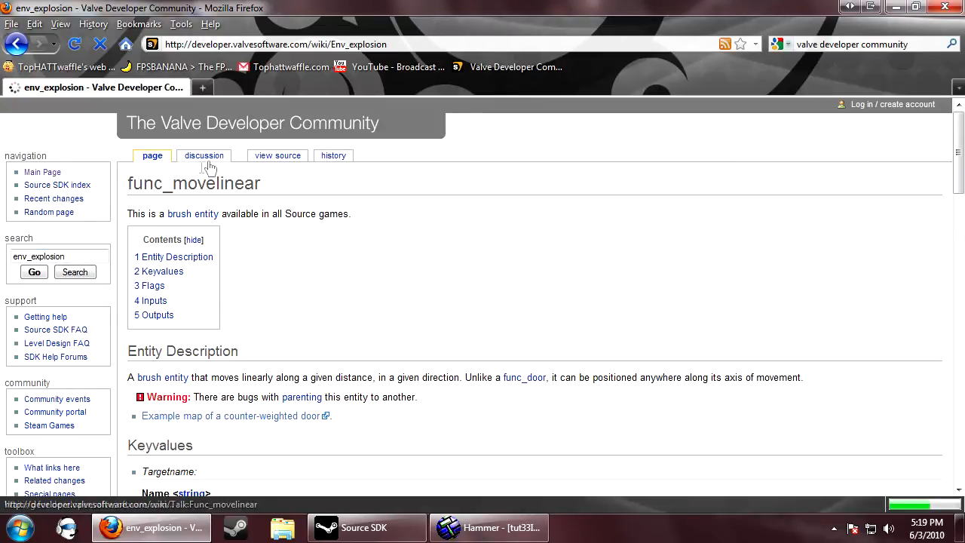
# Read through the Inputs and Outputs sections of the env_explosion wiki page, including the Explode input.
pyautogui.scroll(-20, 544, 324)
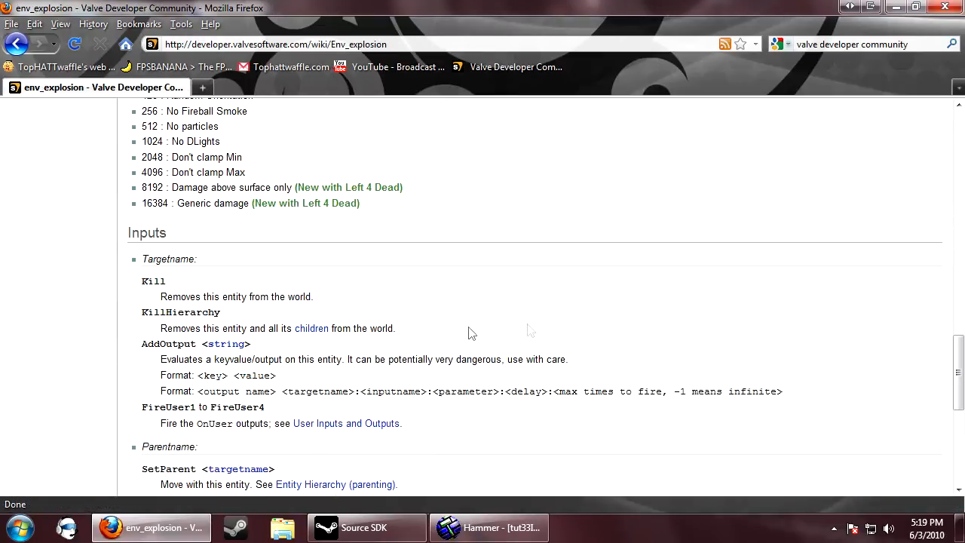
pyautogui.scroll(-4, 267, 394)
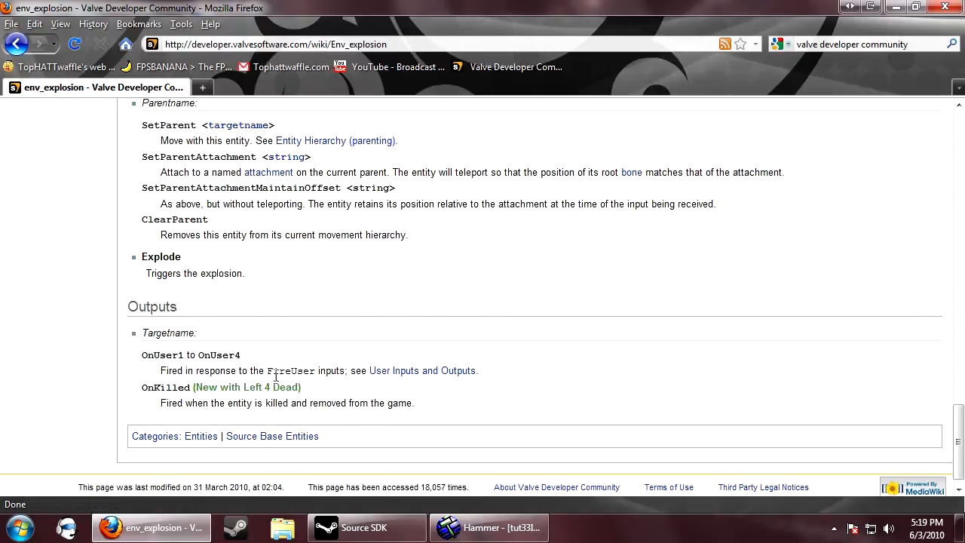
pyautogui.scroll(6, 543, 318)
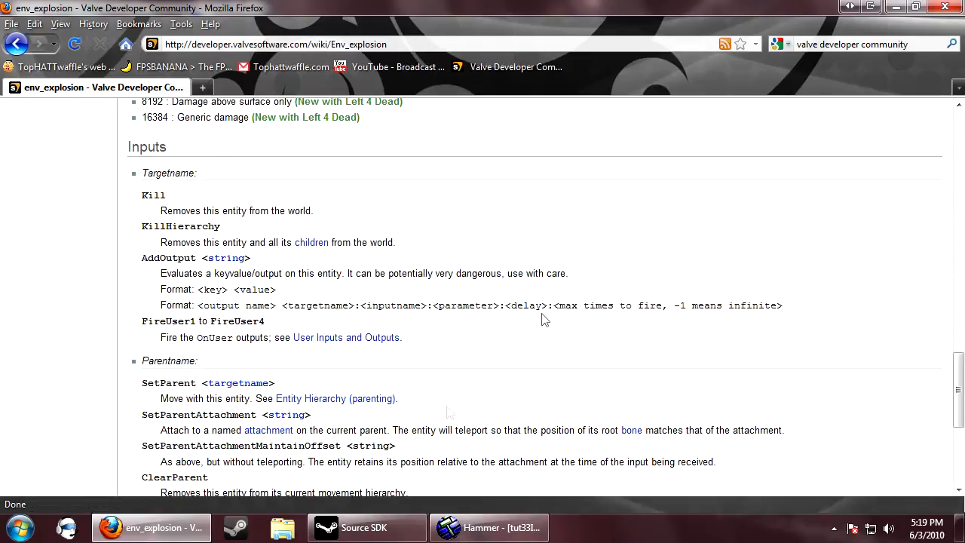
# Switch back to Hammer, apply the Boom explosion's properties and close them.
pyautogui.click(490, 528)
pyautogui.click(788, 426)
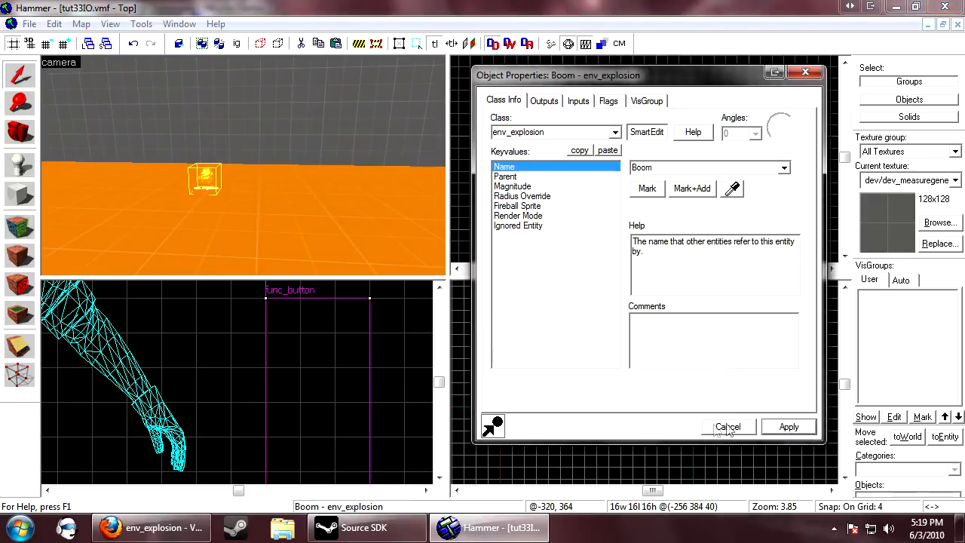
pyautogui.click(729, 427)
# Select the metal door and view the outputs in its properties.
pyautogui.scroll(-5, 212, 99)
pyautogui.click(239, 145)
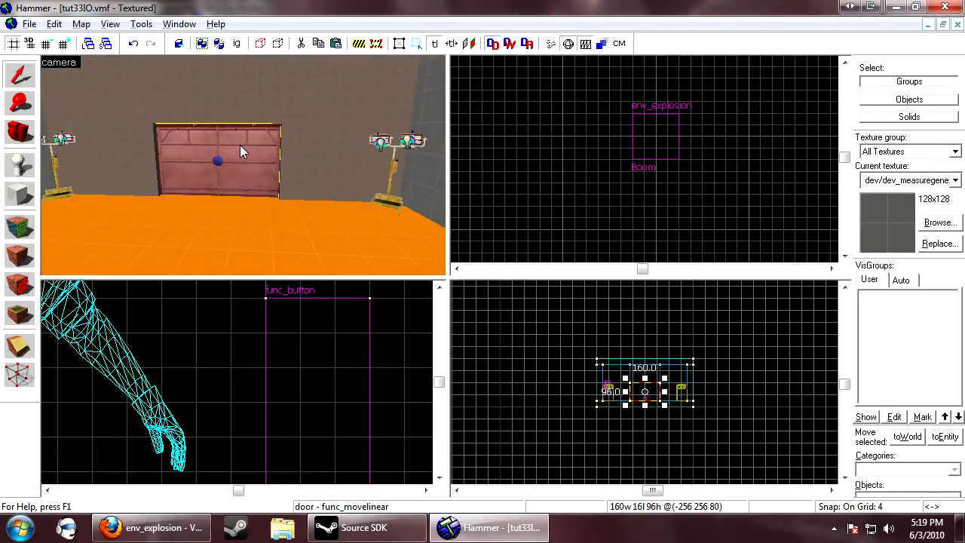
pyautogui.hotkey('alt', 'Return')
pyautogui.click(544, 100)
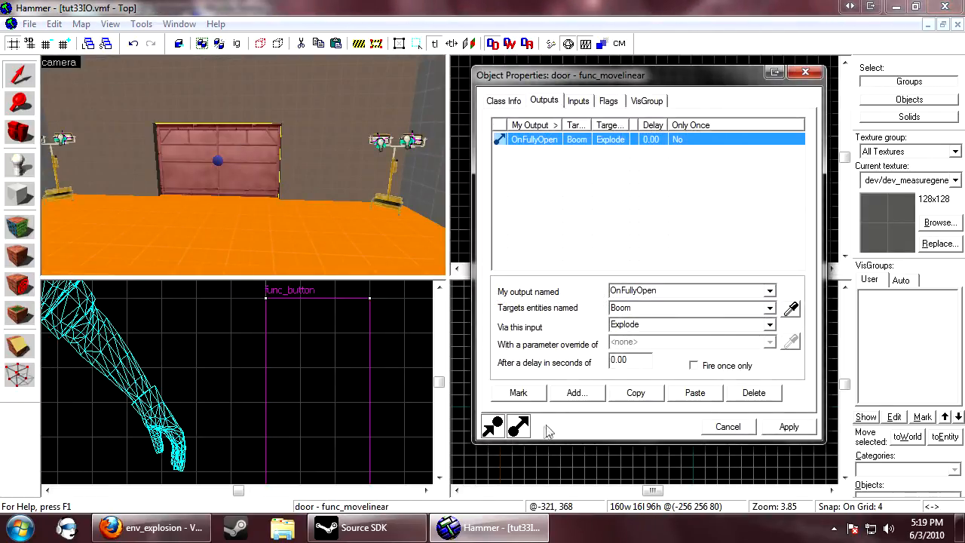
# Compare the door's incoming connections from the button with its outgoing connection to the explosion.
pyautogui.click(492, 427)
pyautogui.click(493, 427)
pyautogui.click(492, 426)
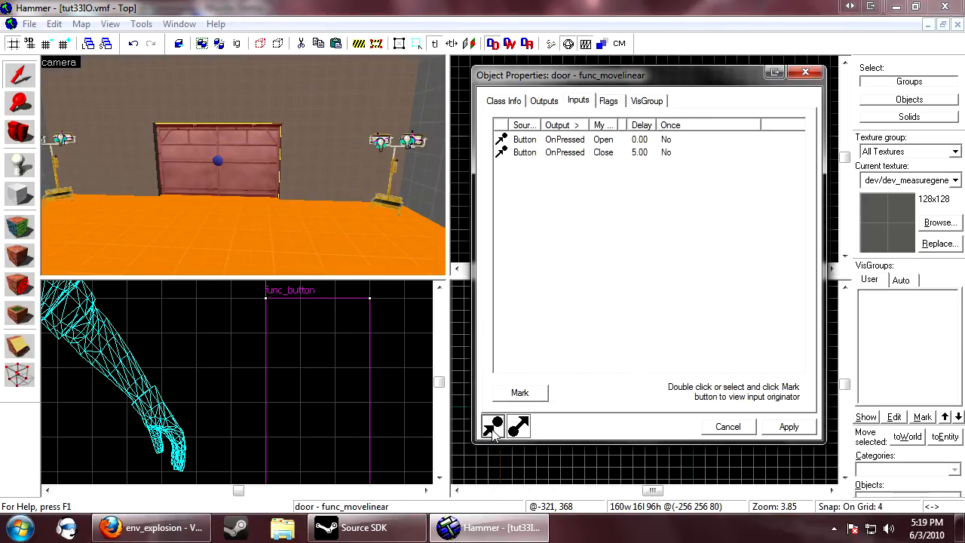
pyautogui.click(519, 427)
pyautogui.click(493, 426)
pyautogui.click(522, 429)
pyautogui.click(498, 429)
pyautogui.click(520, 429)
pyautogui.click(497, 429)
pyautogui.click(521, 429)
pyautogui.click(497, 429)
pyautogui.click(542, 101)
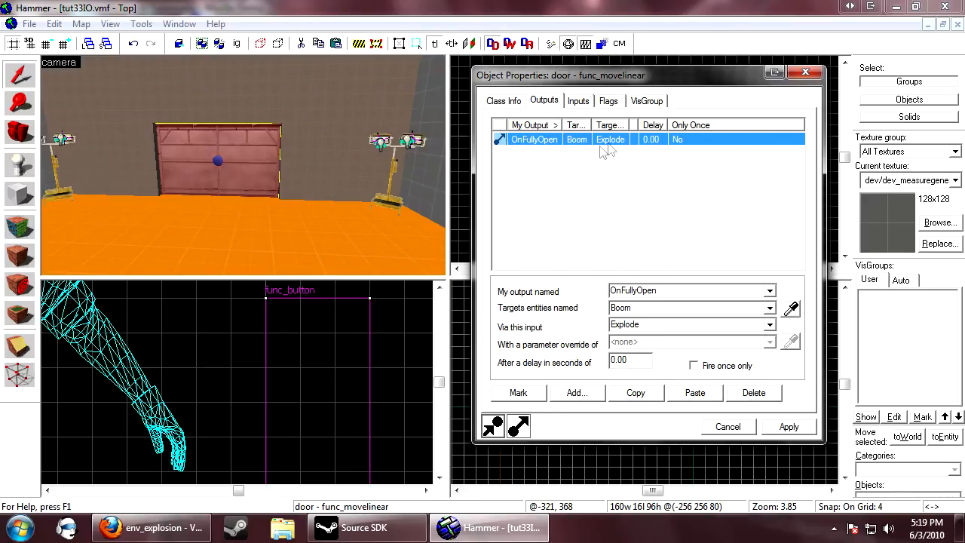
# Jump from the door's OnFullyOpen output to its target entity and check that entity's inputs, class info and outputs.
pyautogui.click(518, 392)
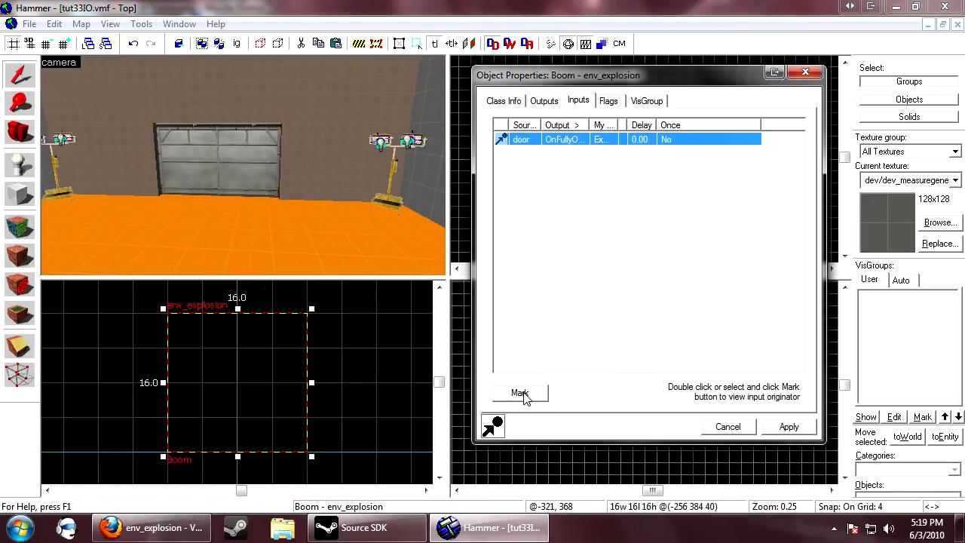
pyautogui.moveTo(685, 75); pyautogui.dragTo(906, 145)
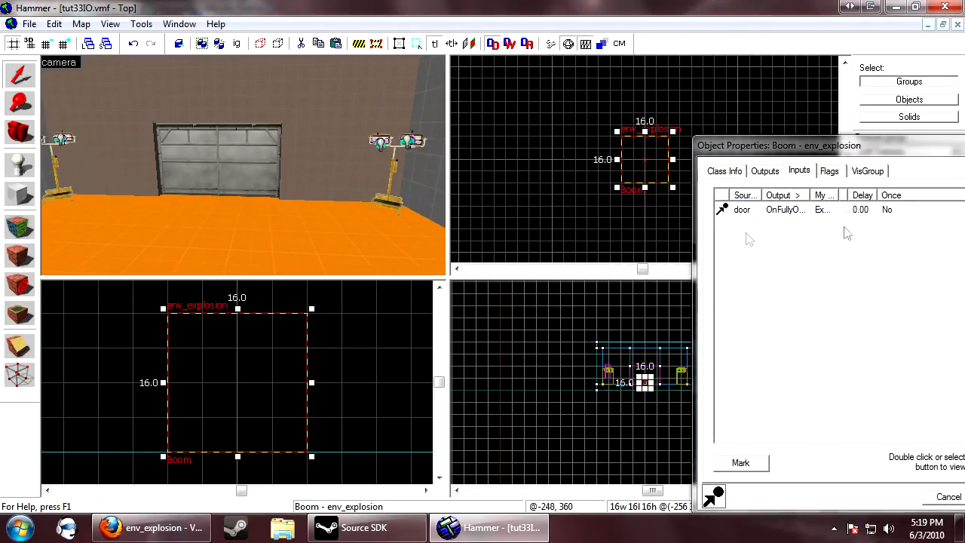
pyautogui.moveTo(813, 152); pyautogui.dragTo(563, 79)
pyautogui.click(475, 99)
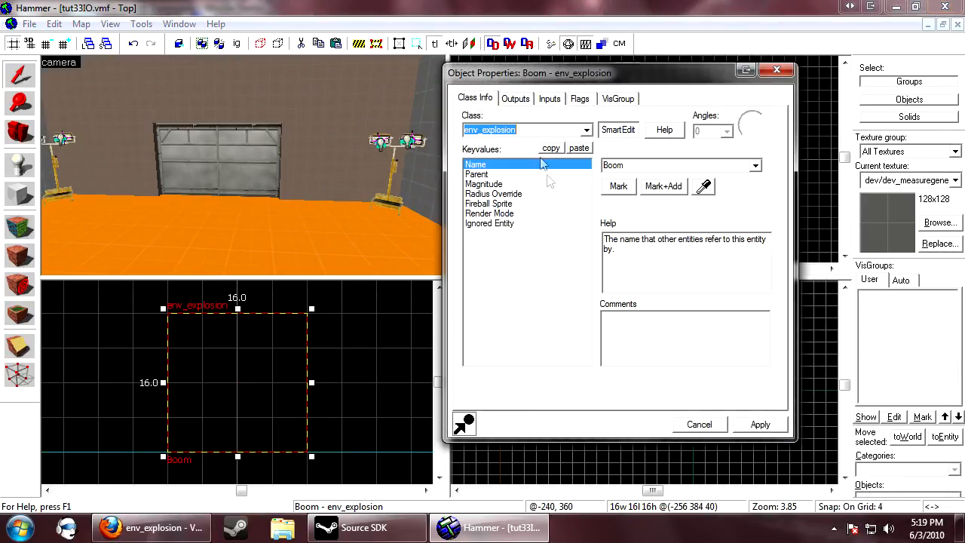
pyautogui.click(515, 99)
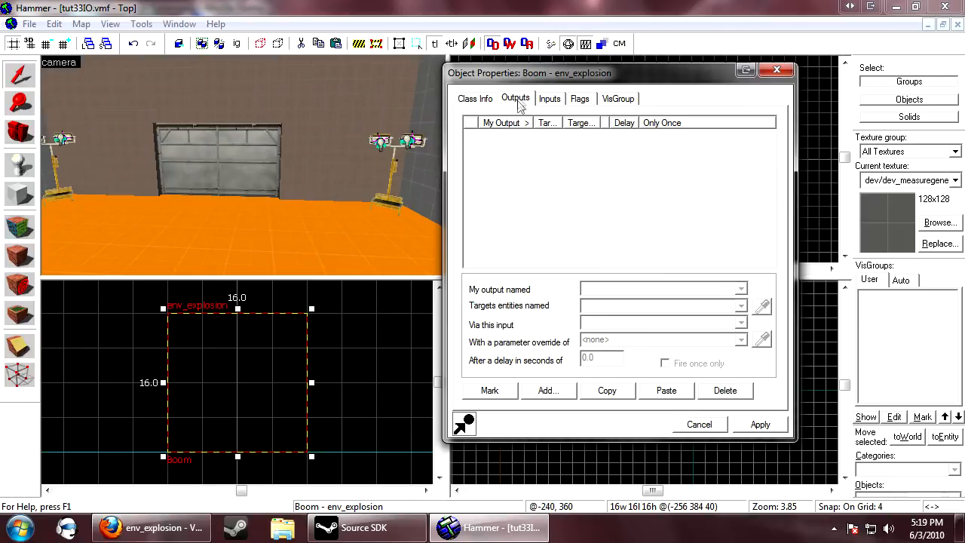
# Reselect the door, mark the target of its OnFullyOpen output again and inspect the explosion entity in the 3D view.
pyautogui.click(233, 141)
pyautogui.click(554, 140)
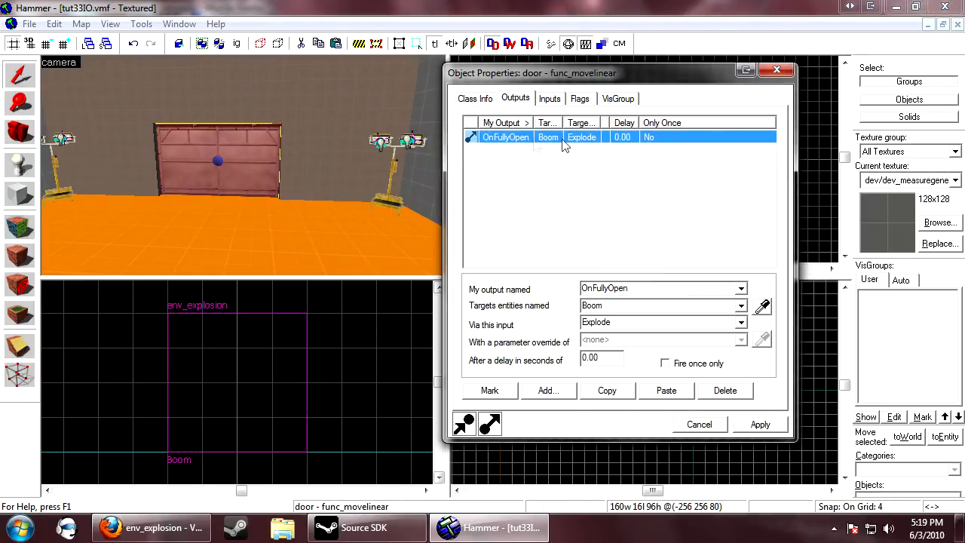
pyautogui.click(483, 392)
pyautogui.press('w')
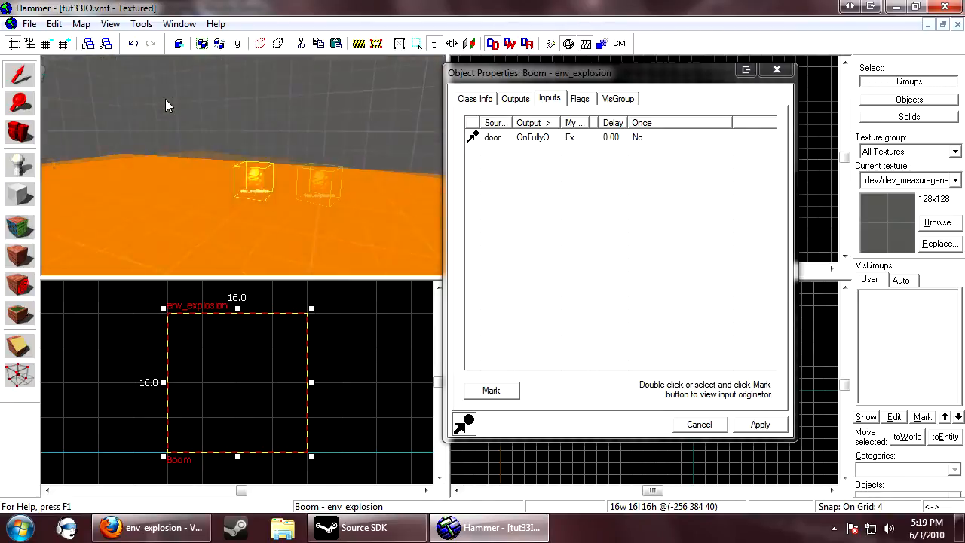
pyautogui.press('s')
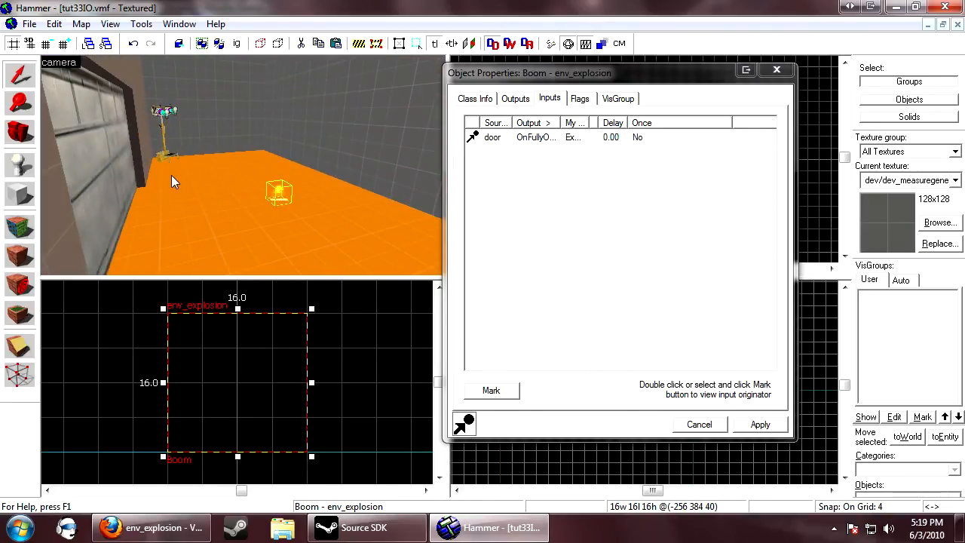
# Select the metal door in the 3D view and examine its incoming connections alongside the button on the wall.
pyautogui.press('z')
pyautogui.press('d')
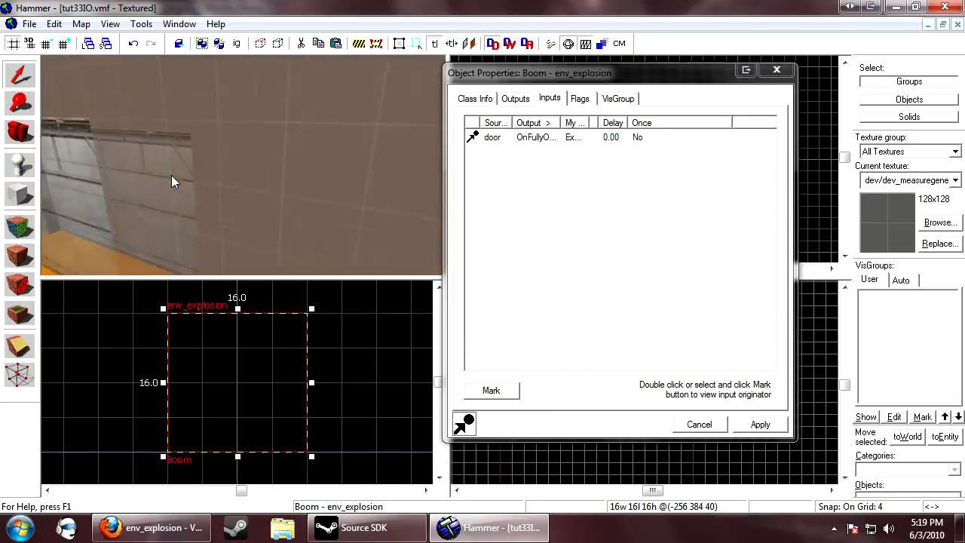
pyautogui.press('z')
pyautogui.click(171, 175)
pyautogui.click(540, 138)
pyautogui.press('z')
pyautogui.press('s')
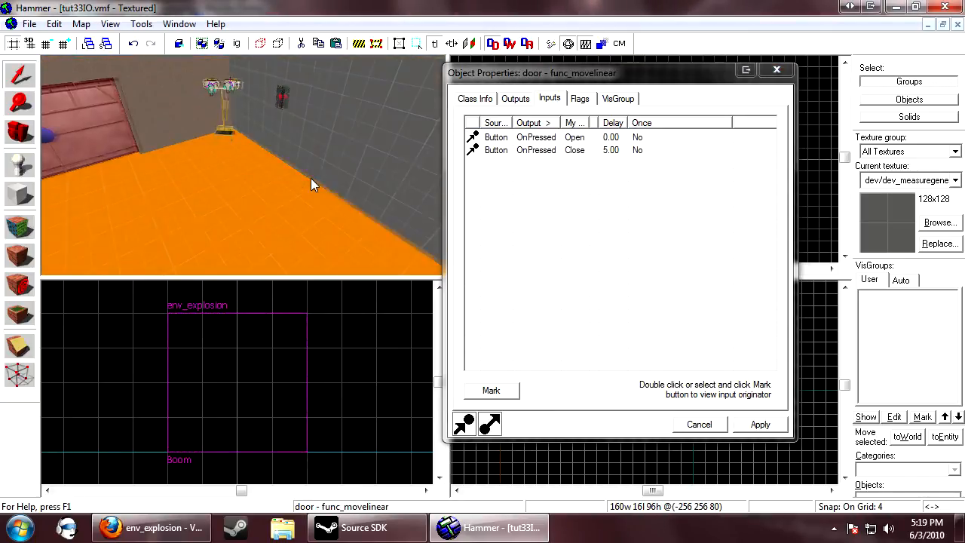
pyautogui.press('a')
pyautogui.press('z')
pyautogui.press('z')
pyautogui.press('z')
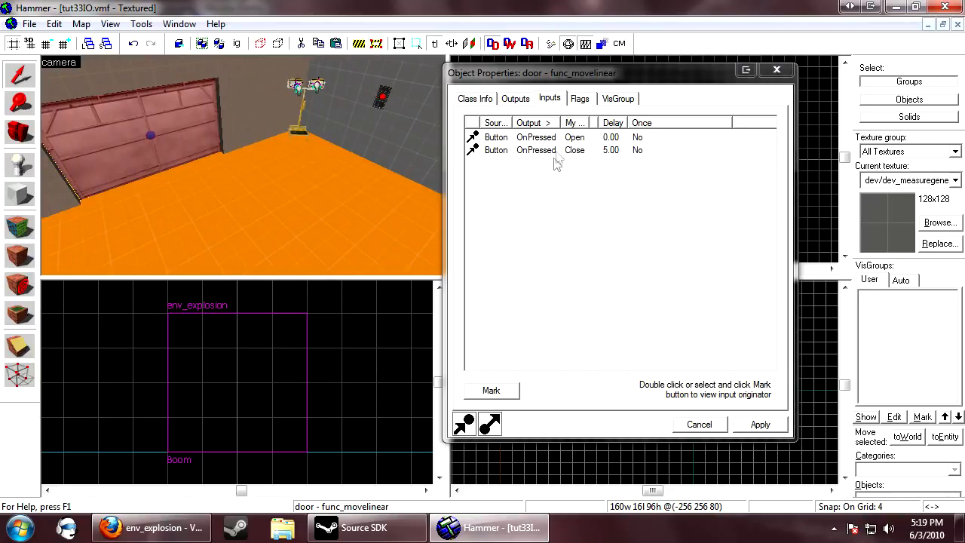
# Widen the Source column, jump from the door's Open input to its originating button, then close the properties and clear the selection.
pyautogui.moveTo(515, 122); pyautogui.dragTo(537, 121)
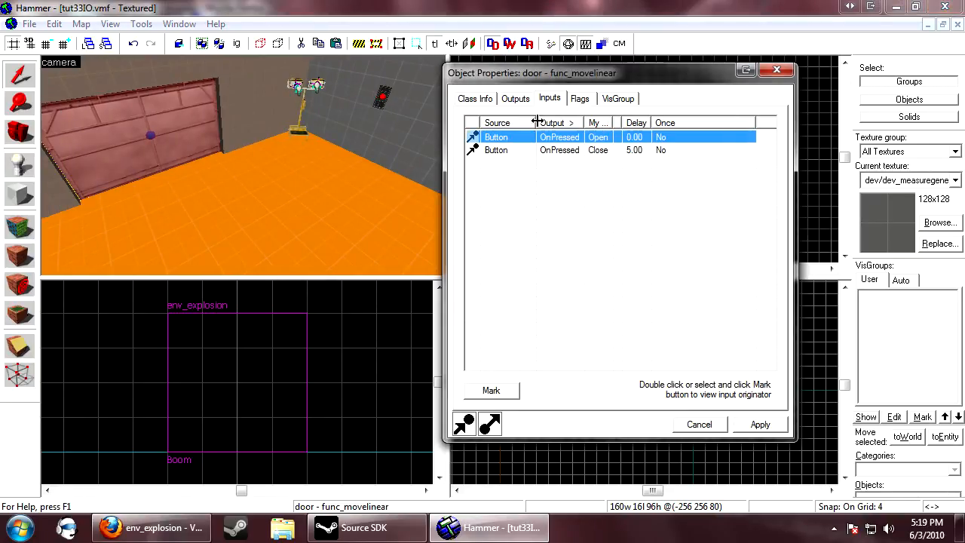
pyautogui.click(491, 391)
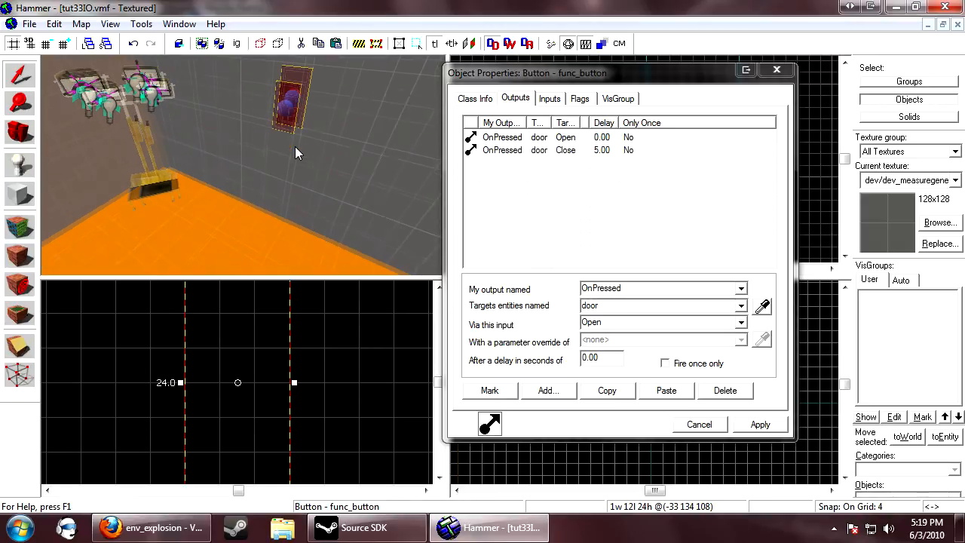
pyautogui.click(699, 424)
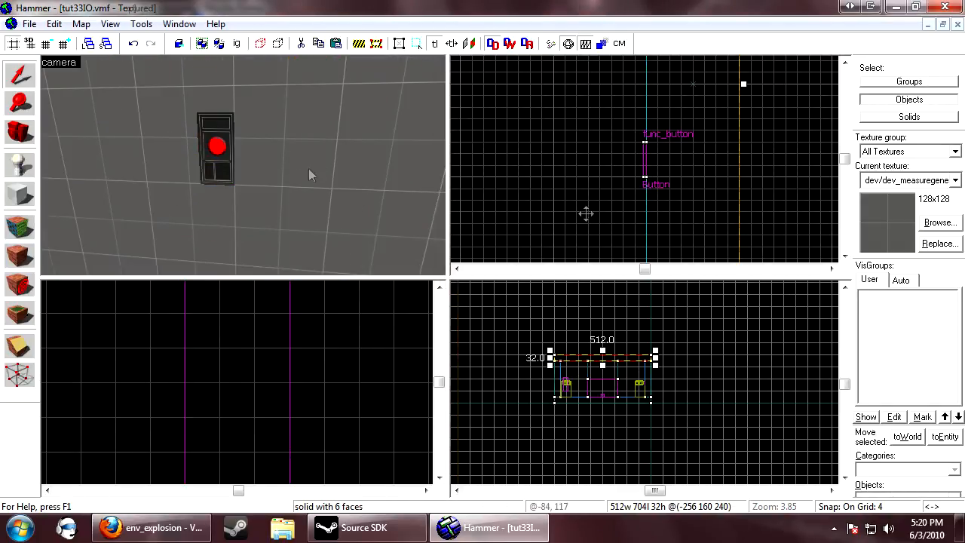
pyautogui.scroll(-6, 601, 208)
pyautogui.press('Escape')
pyautogui.scroll(-2, 134, 195)
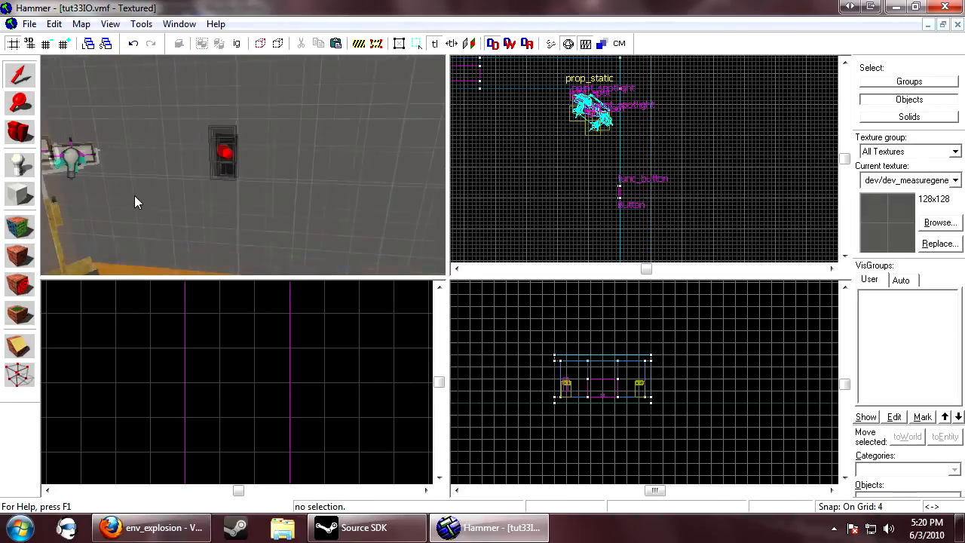
pyautogui.scroll(-8, 134, 196)
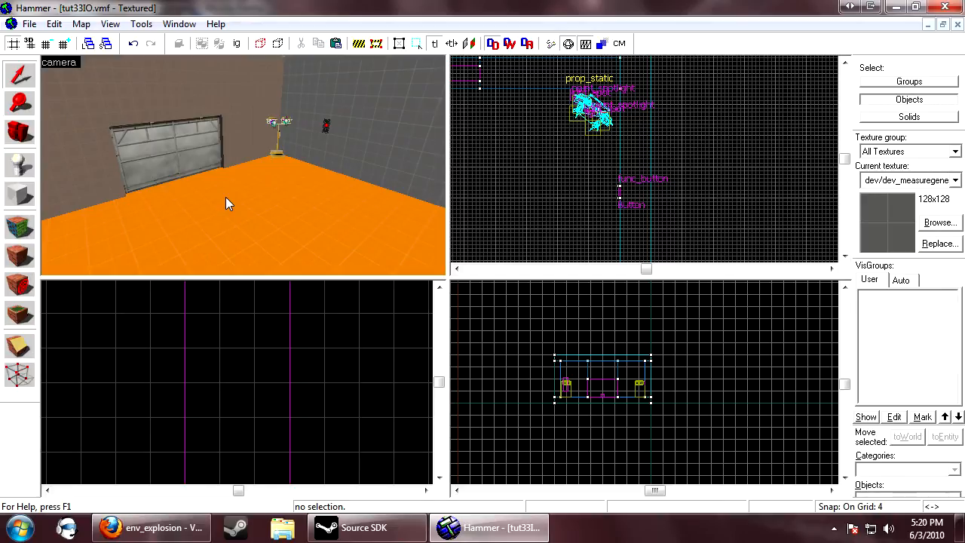
pyautogui.rightClick(587, 204)
pyautogui.click(560, 201)
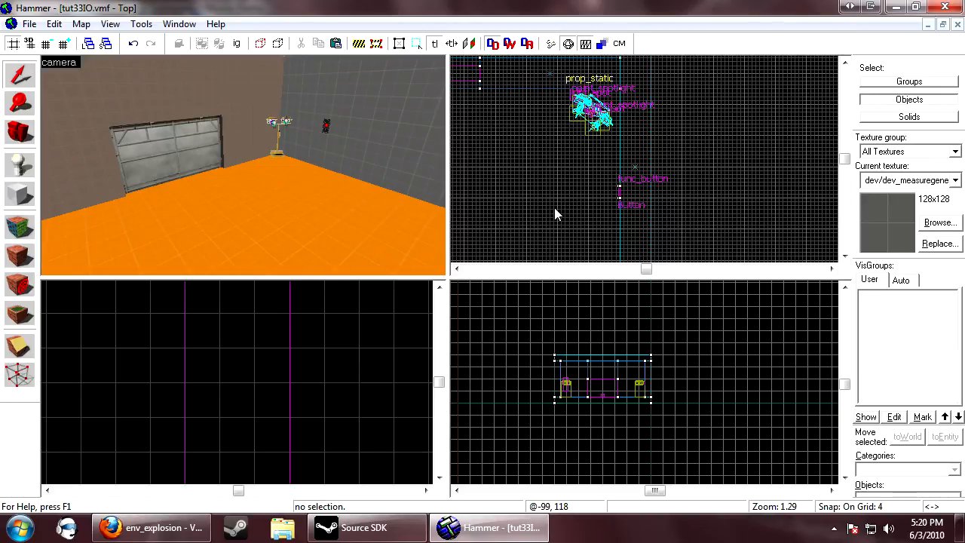
pyautogui.click(150, 528)
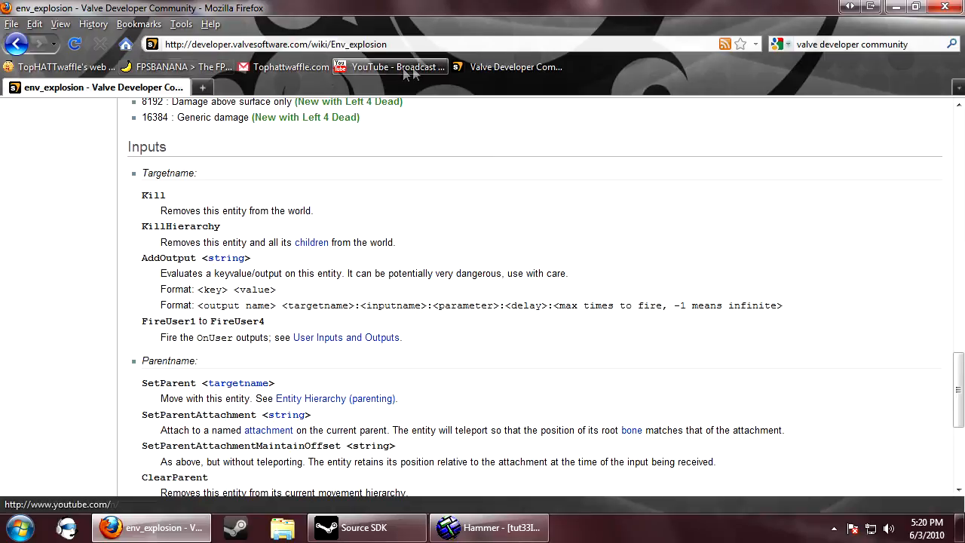
pyautogui.click(901, 9)
pyautogui.rightClick(582, 181)
pyautogui.click(569, 181)
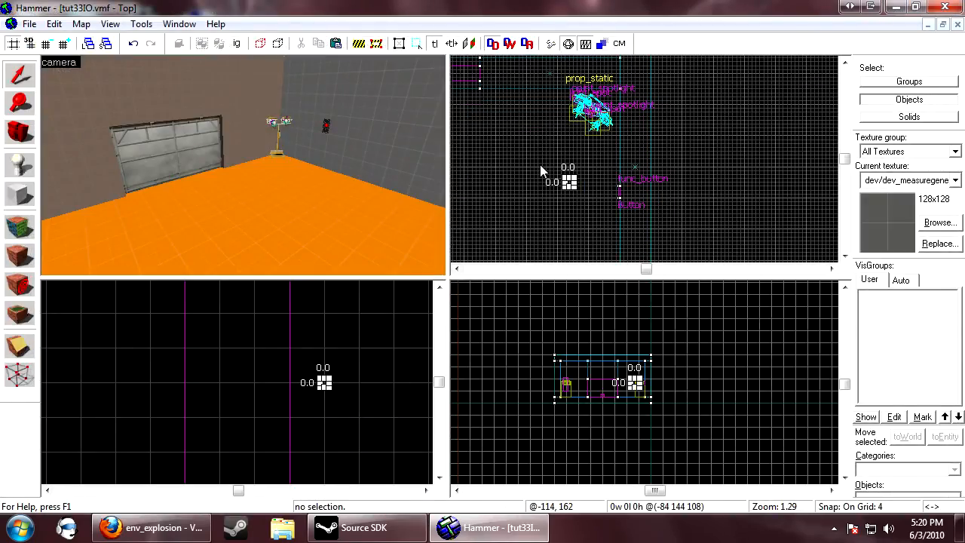
pyautogui.press('Escape')
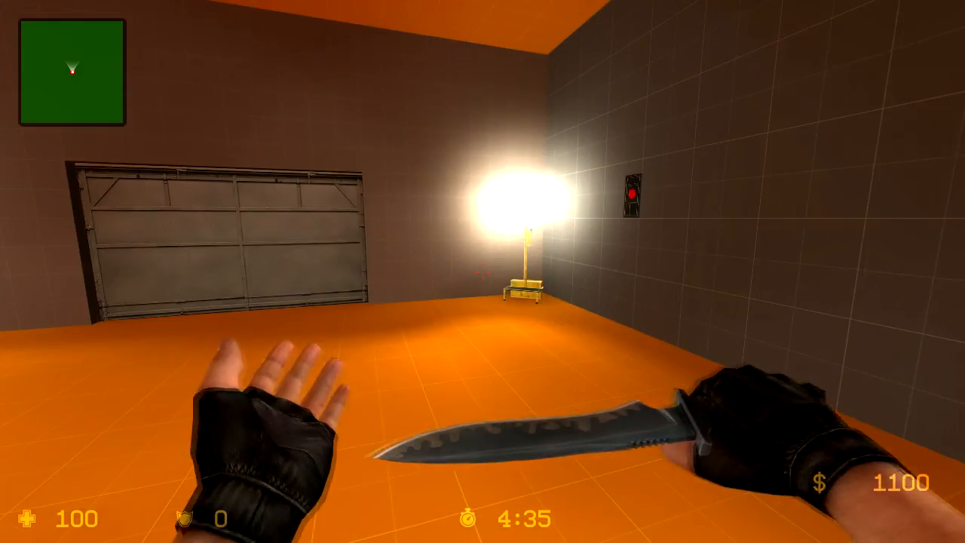
# Test the map in Counter-Strike: Source by activating the wall button and watching the door and the explosion behind it.
pyautogui.click(482, 271)
pyautogui.press('w')
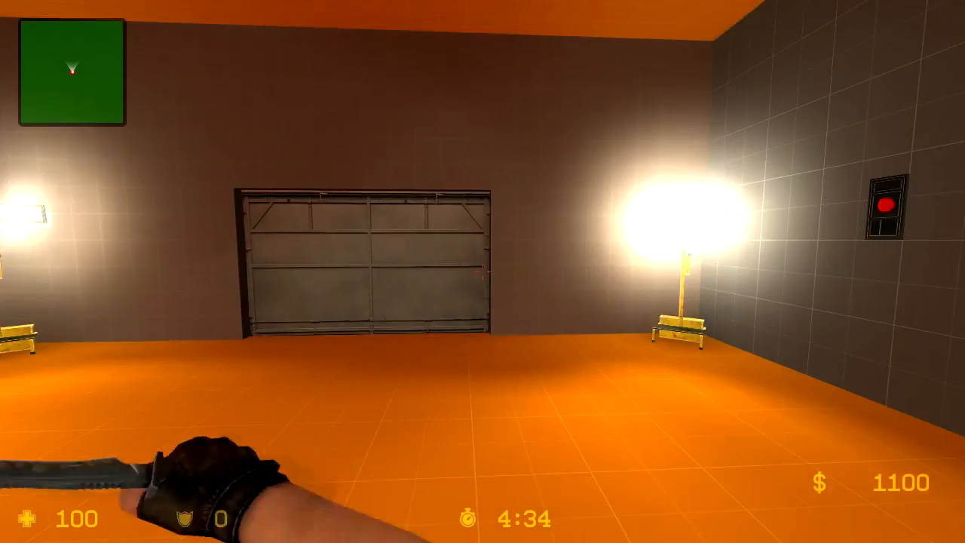
pyautogui.press('w')
pyautogui.click(483, 271)
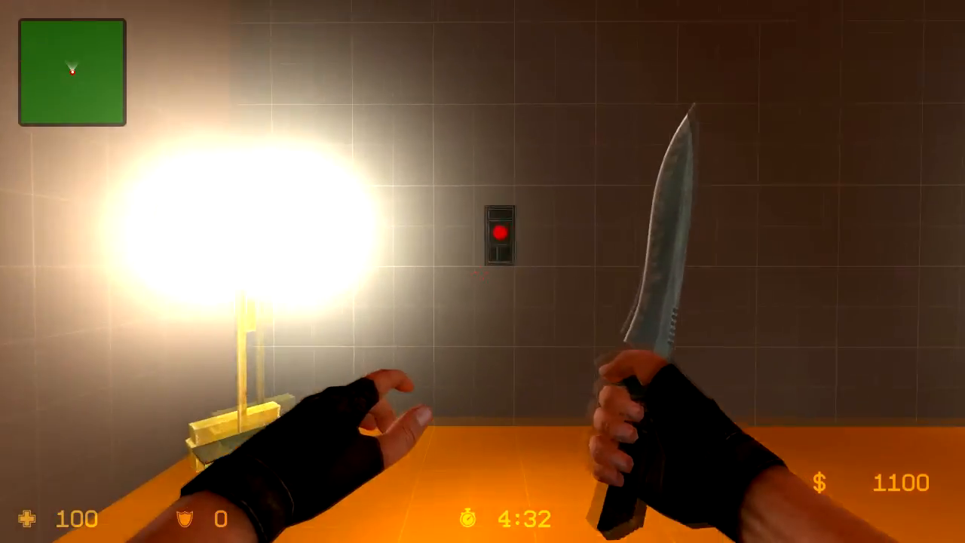
pyautogui.press('e')
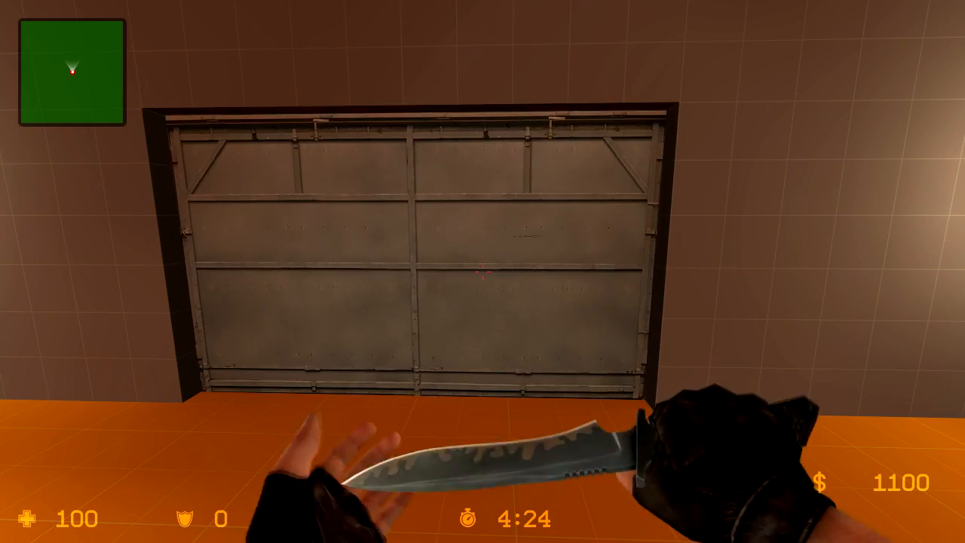
pyautogui.press('w')
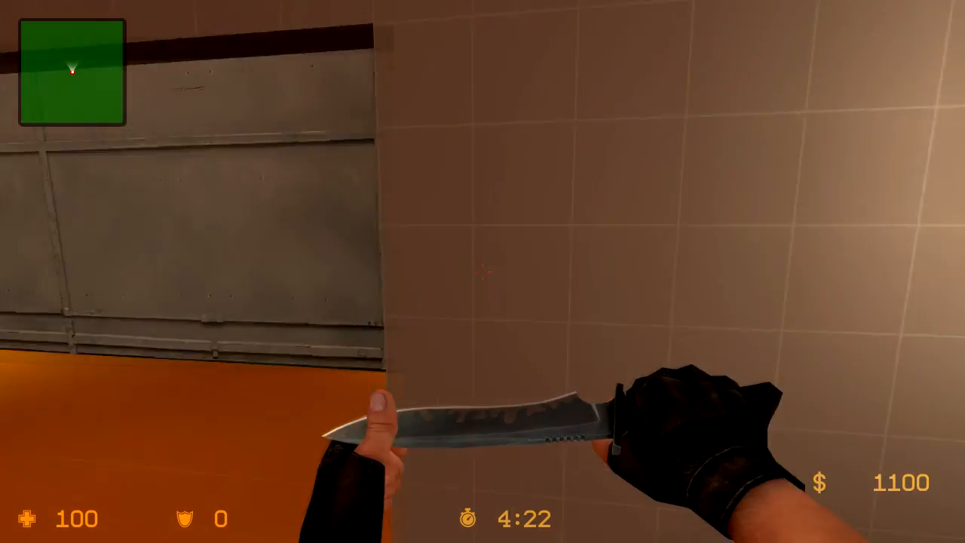
pyautogui.press('s')
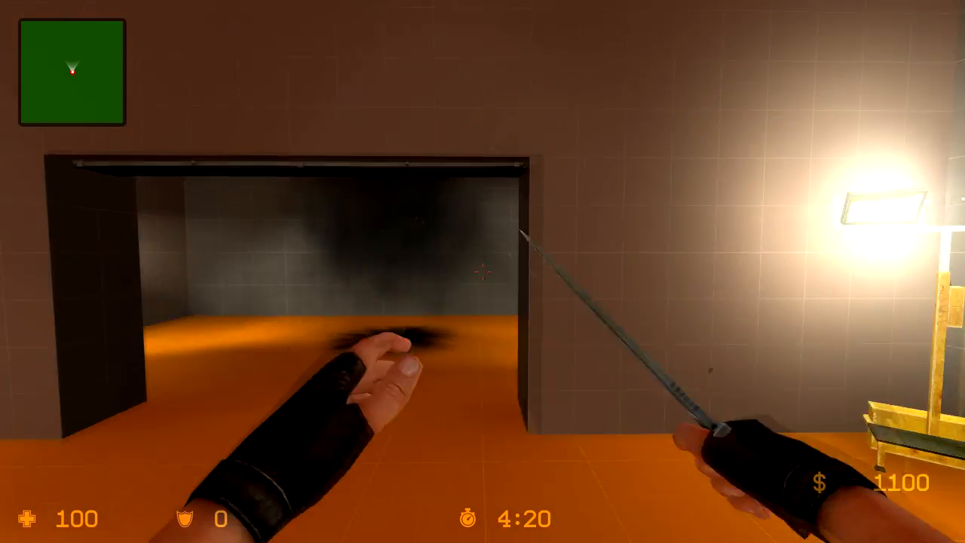
# Set sv_cheats to 1 in the developer console and turn on entity message drawing with ent_messages_draw.
pyautogui.press('`')
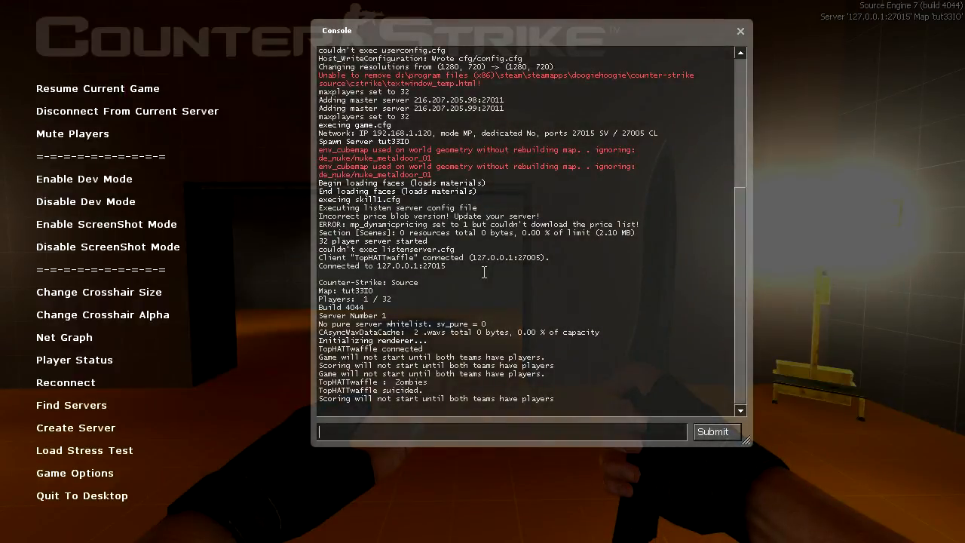
pyautogui.write('sv_cheats 1')
pyautogui.press('Return')
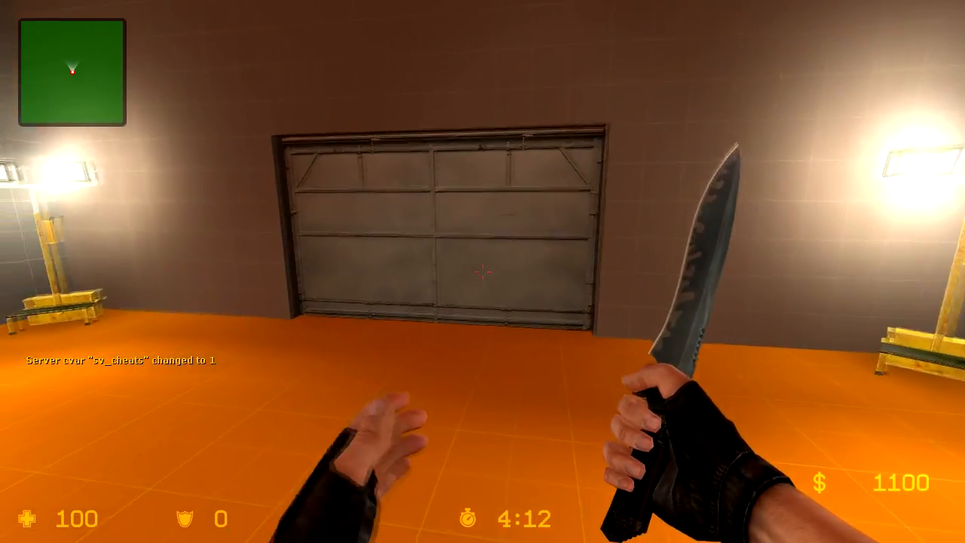
pyautogui.click(483, 272)
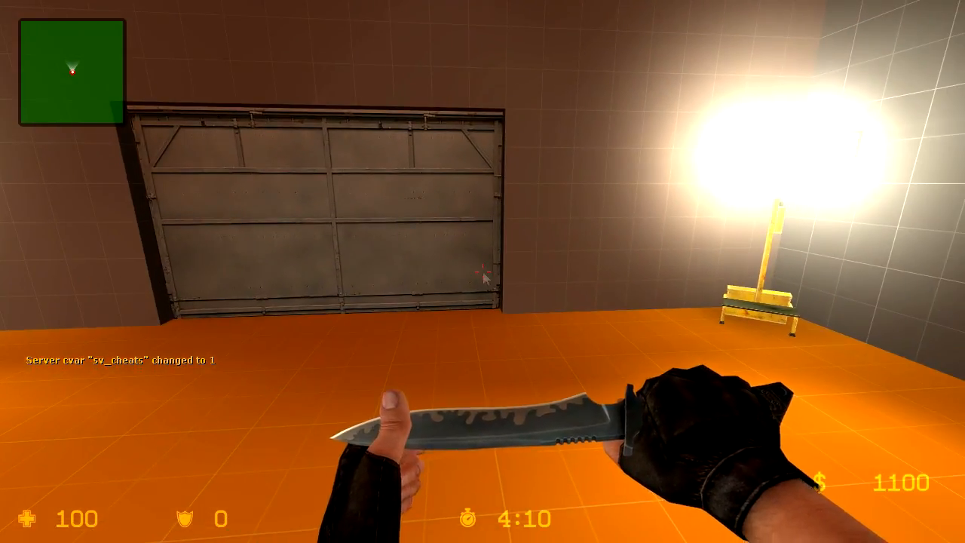
pyautogui.press('`')
pyautogui.write('ent_messages_draw')
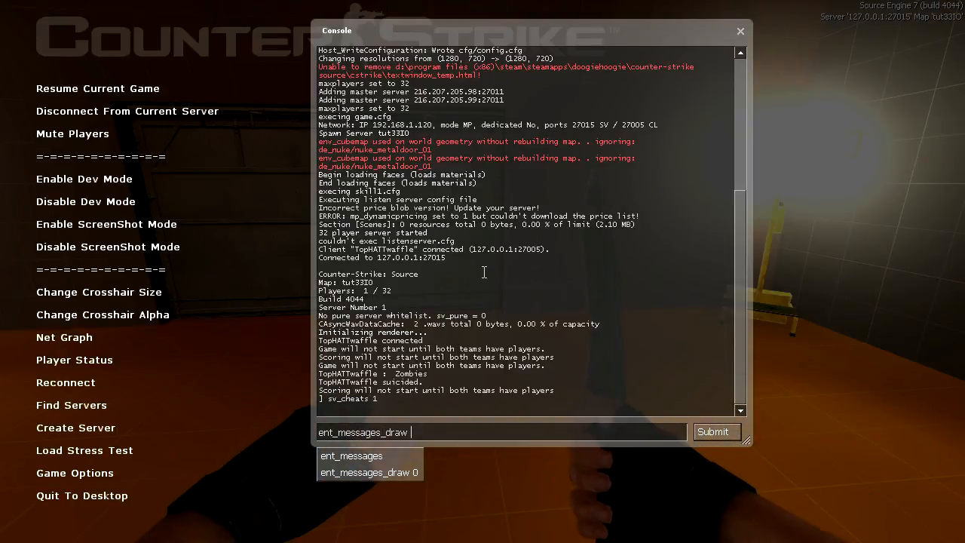
pyautogui.press('`')
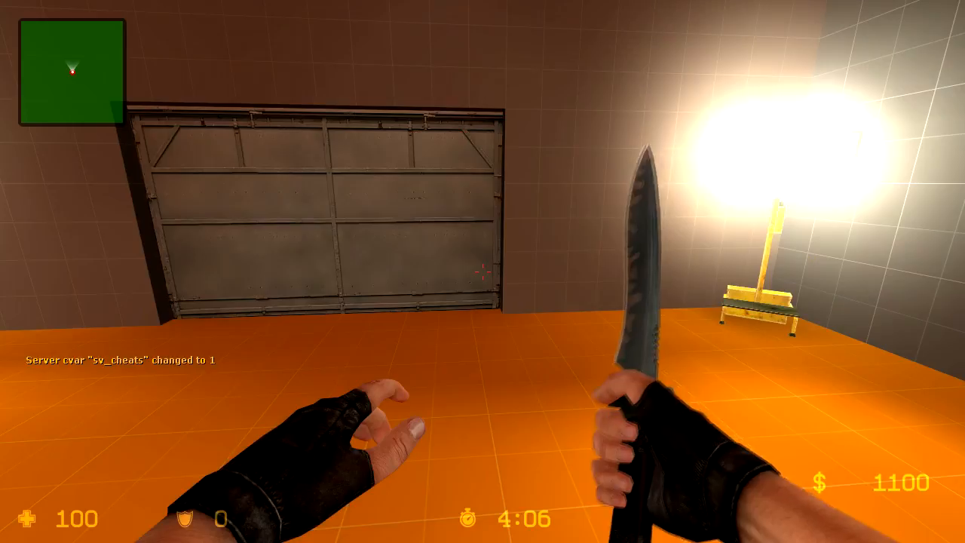
# Activate the wall button and follow the drawn entity messages from the button to the door and the explosion.
pyautogui.press('w')
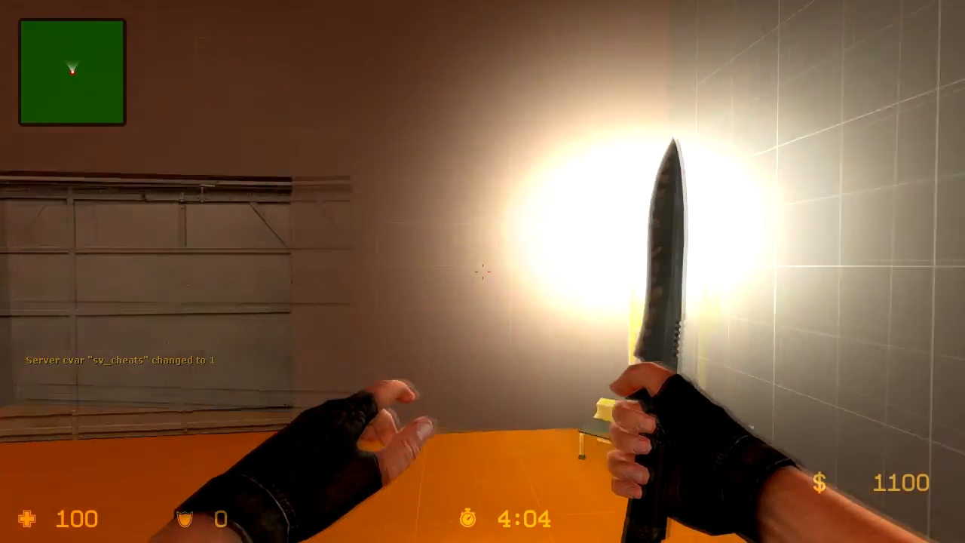
pyautogui.press('e')
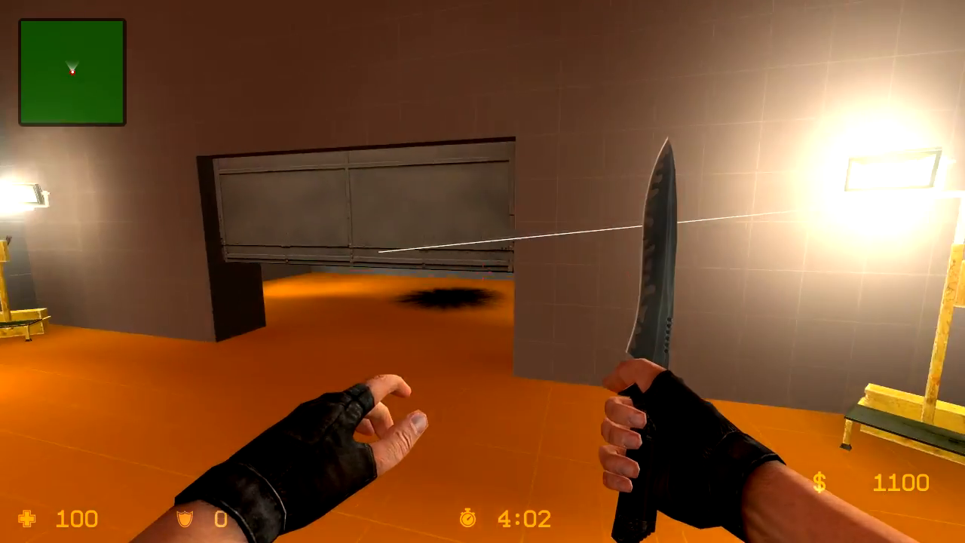
pyautogui.press('w')
pyautogui.press('w')
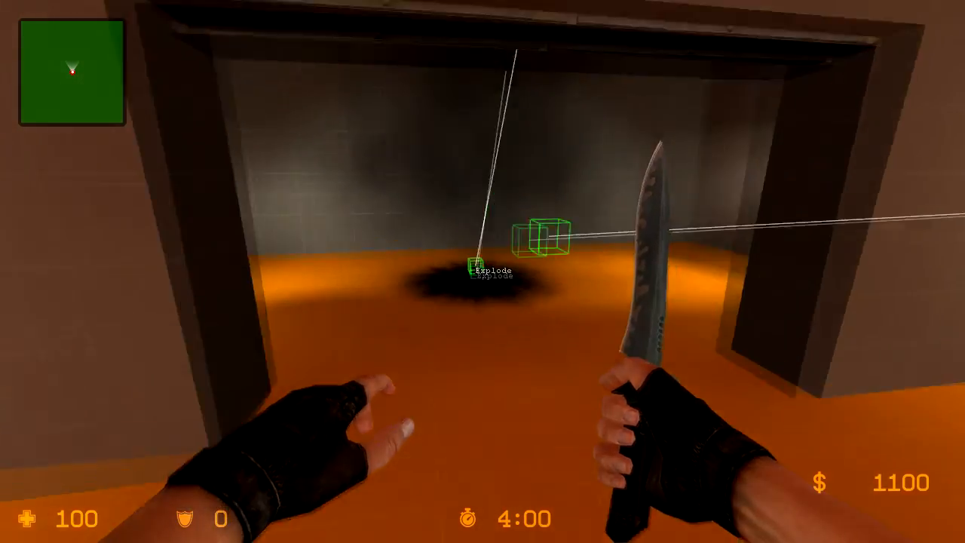
pyautogui.press('s')
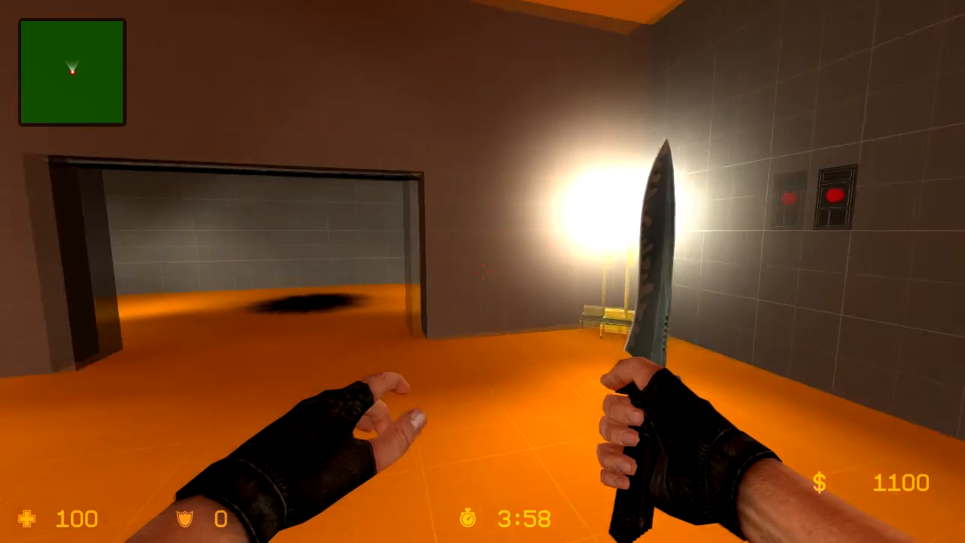
pyautogui.press('s')
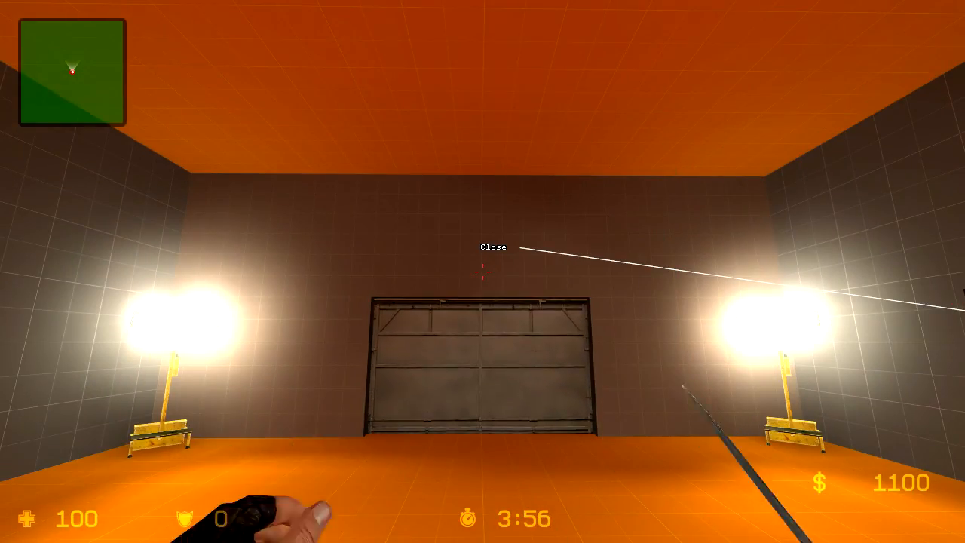
# Trigger the door a second time and inspect the message lines around the doorway through a full opening and closing cycle.
pyautogui.press('w')
pyautogui.press('e')
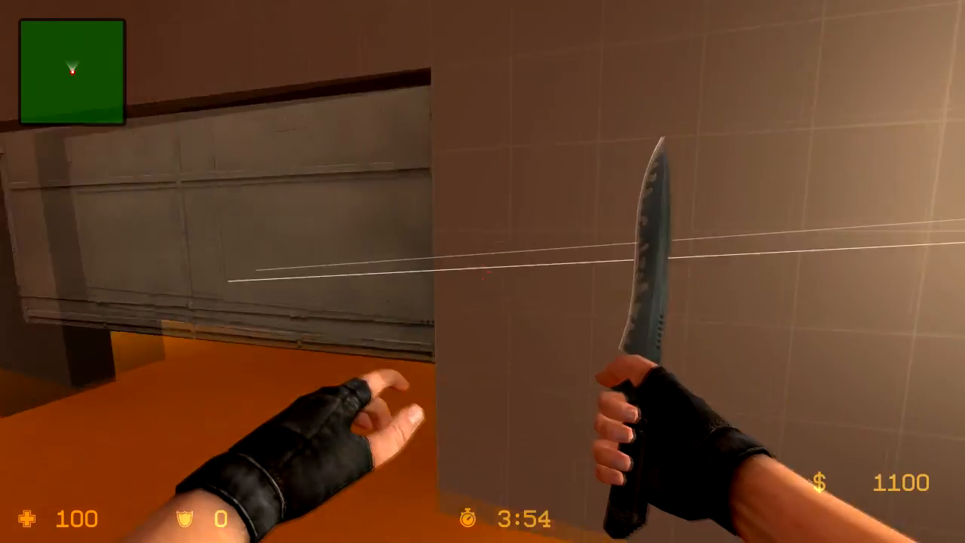
pyautogui.press('s')
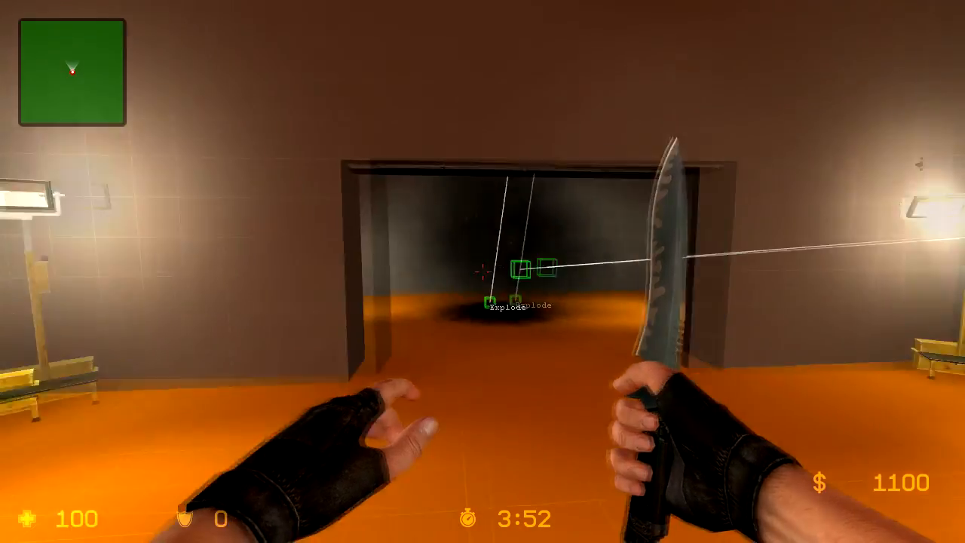
pyautogui.press('w')
pyautogui.press('s')
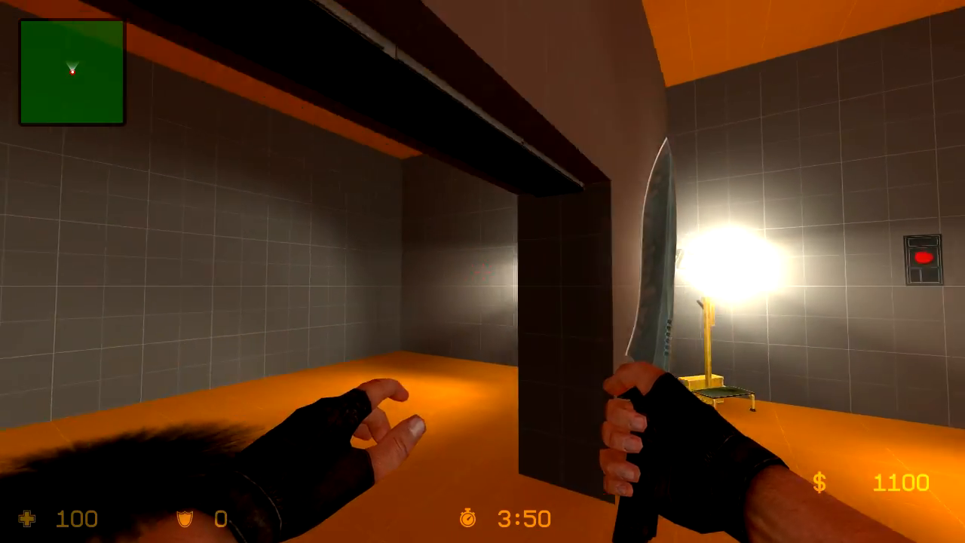
pyautogui.click(482, 271)
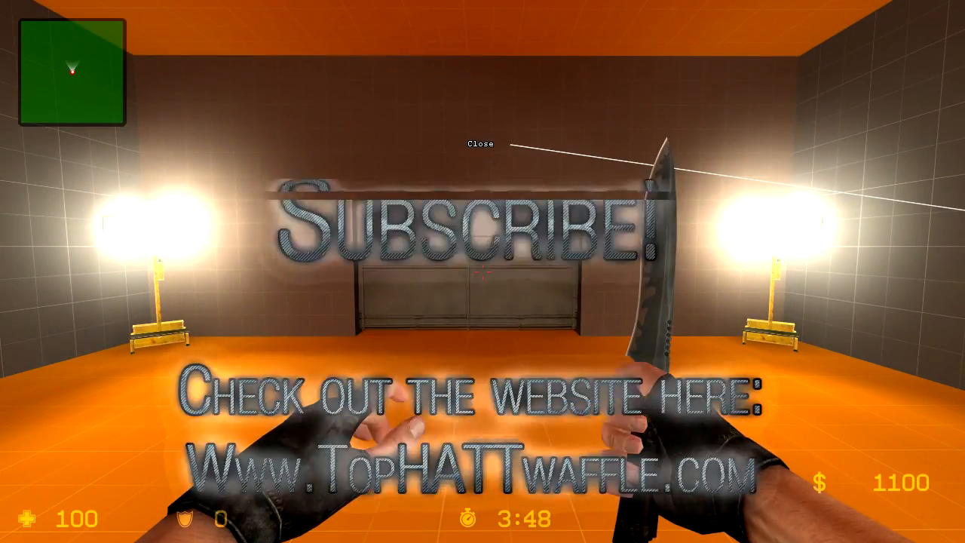